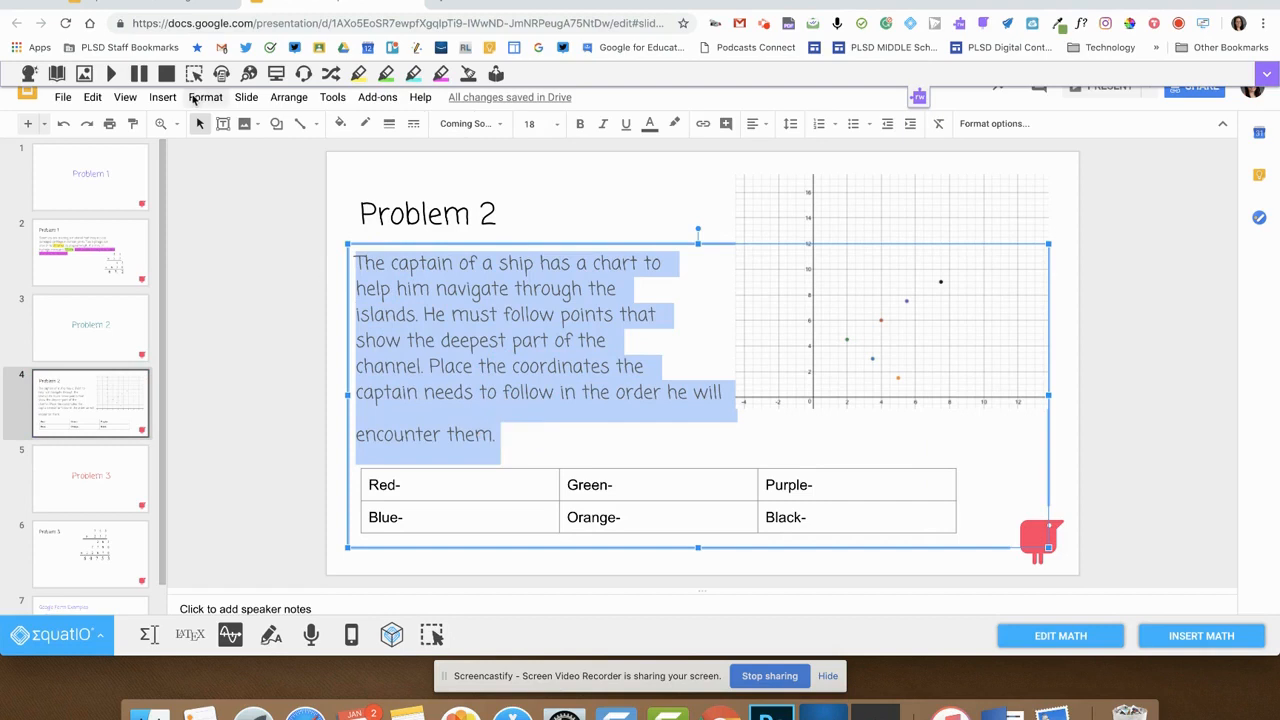
- Have the selected Problem 2 text read aloud and stop the playback
click(111, 74)
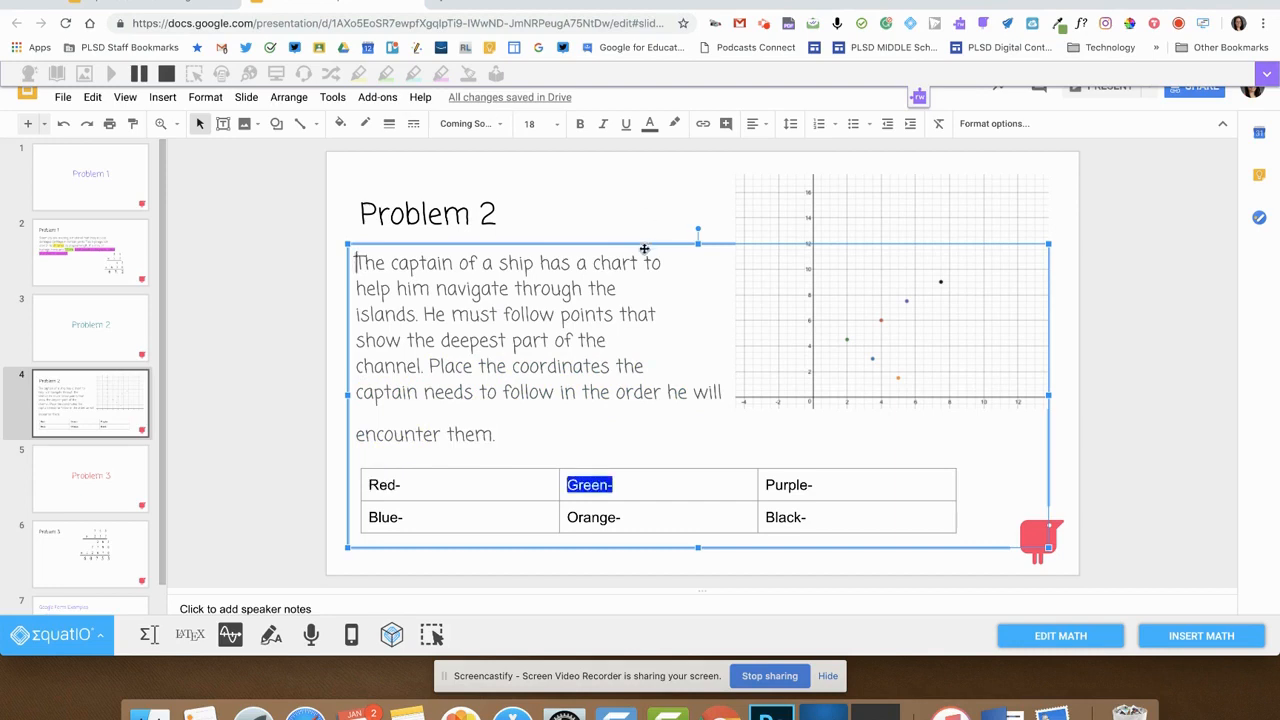
click(164, 74)
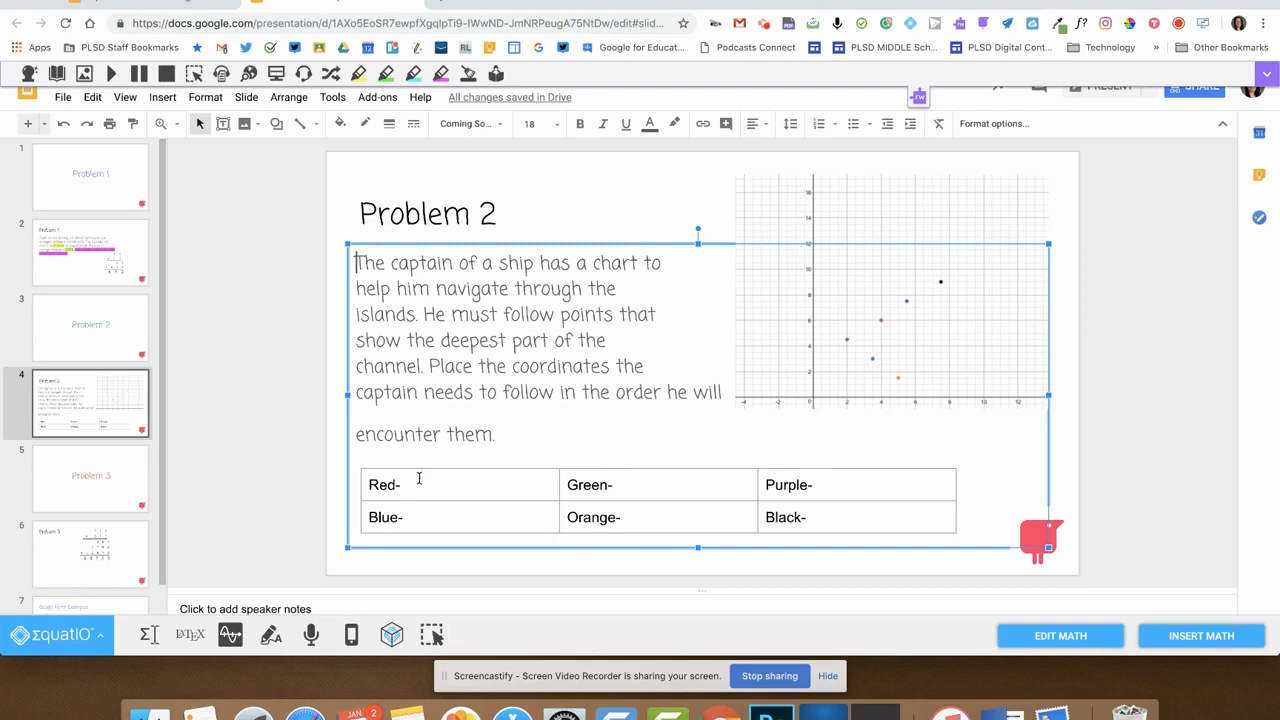
- Select the coordinate graph, view the slide at 100% and 200%, and fit it back to the window
click(906, 340)
click(176, 123)
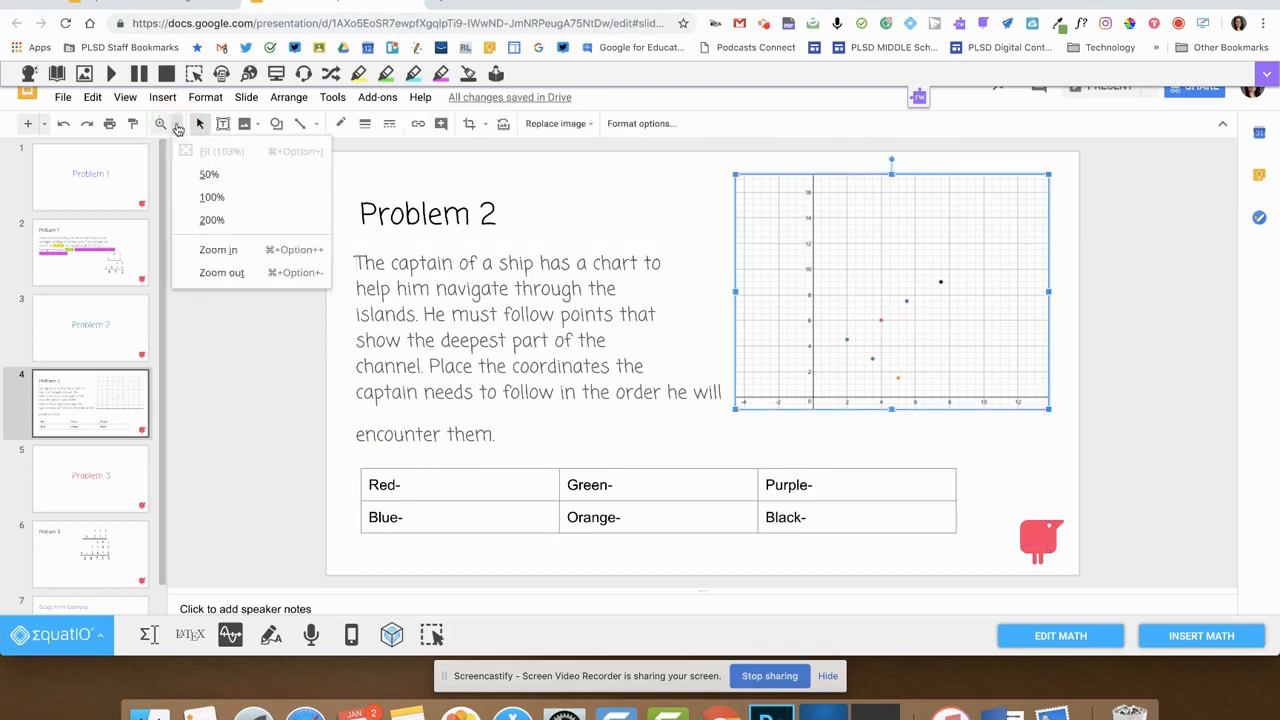
click(205, 207)
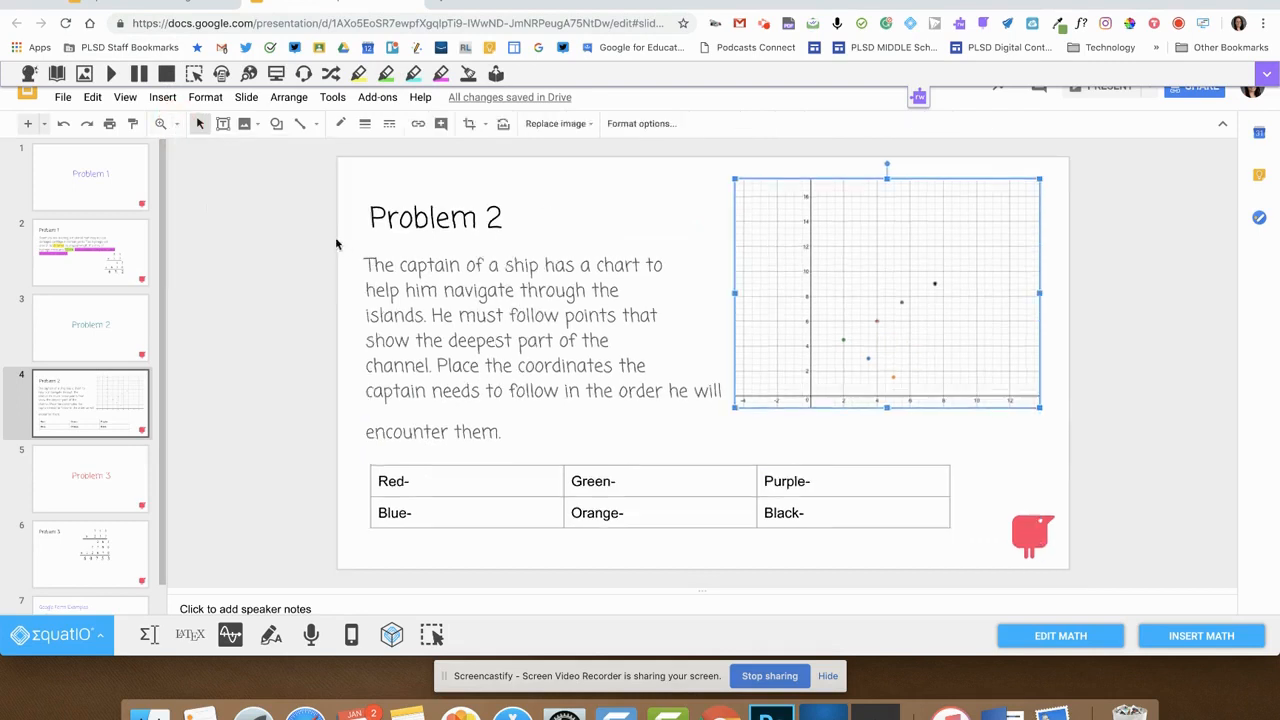
click(176, 123)
click(202, 217)
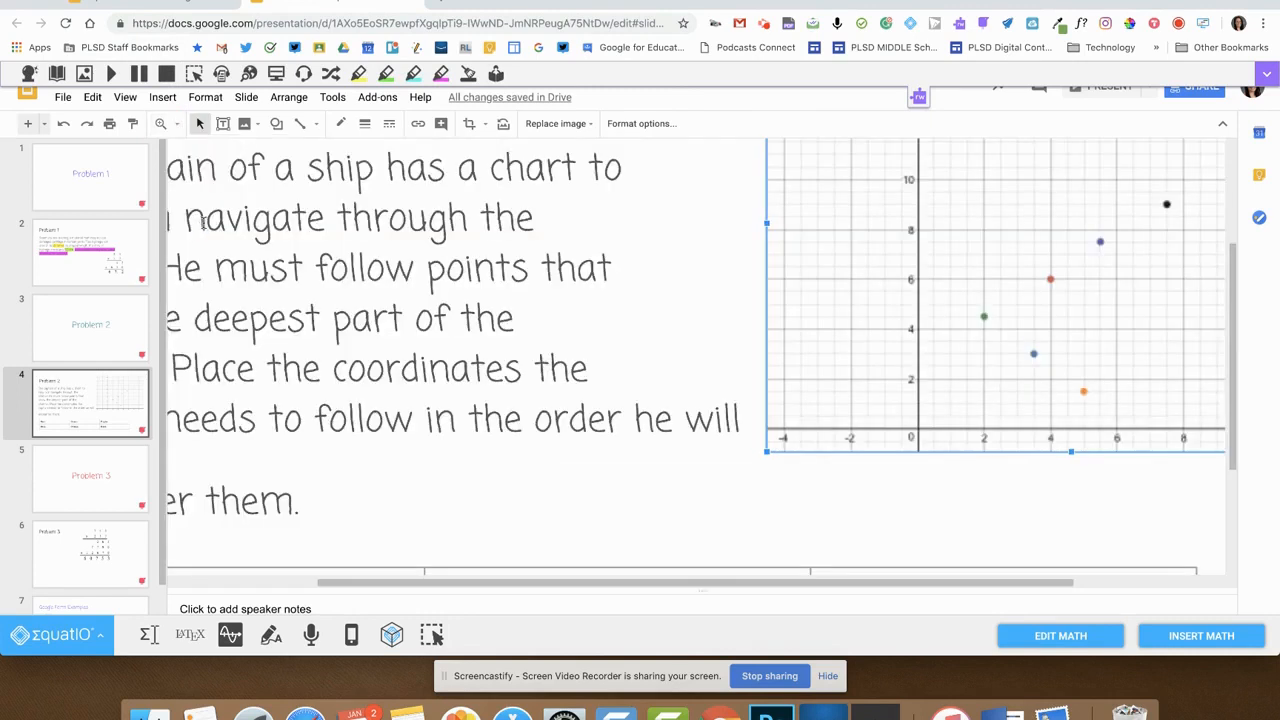
click(177, 126)
click(211, 157)
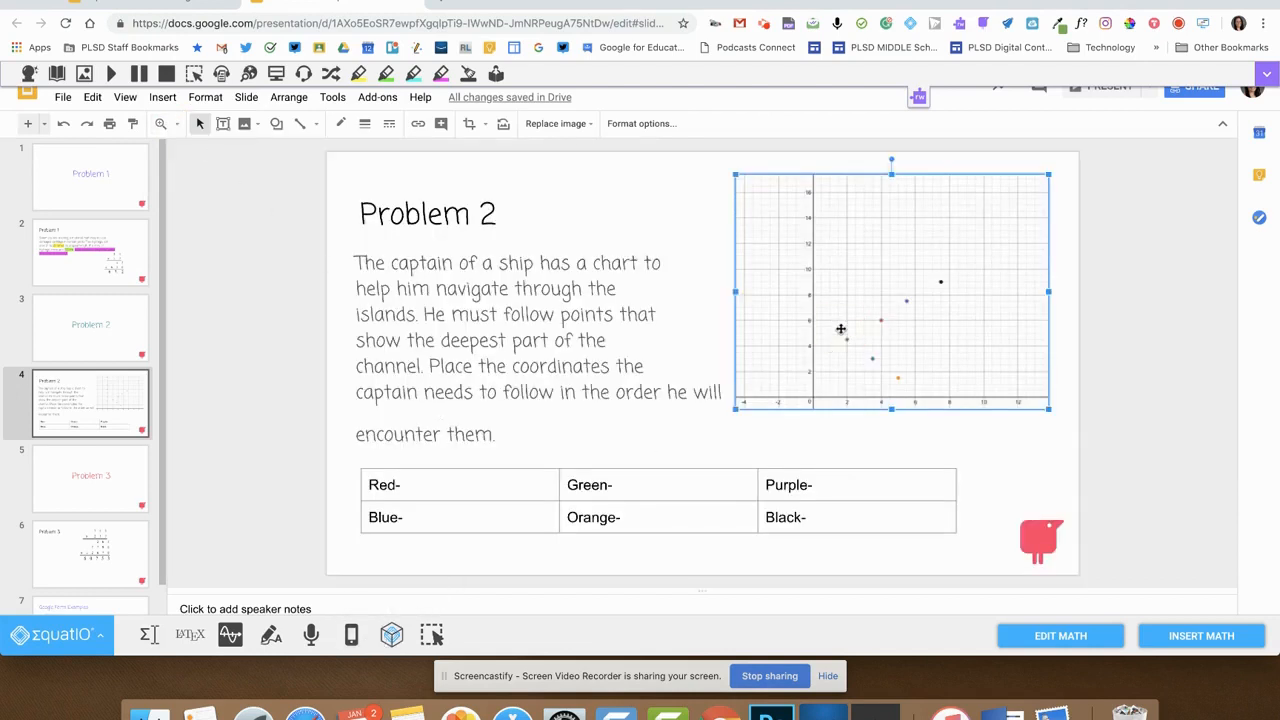
- Open a new mathspace and plot the point (2,3) in its graph editor
click(384, 638)
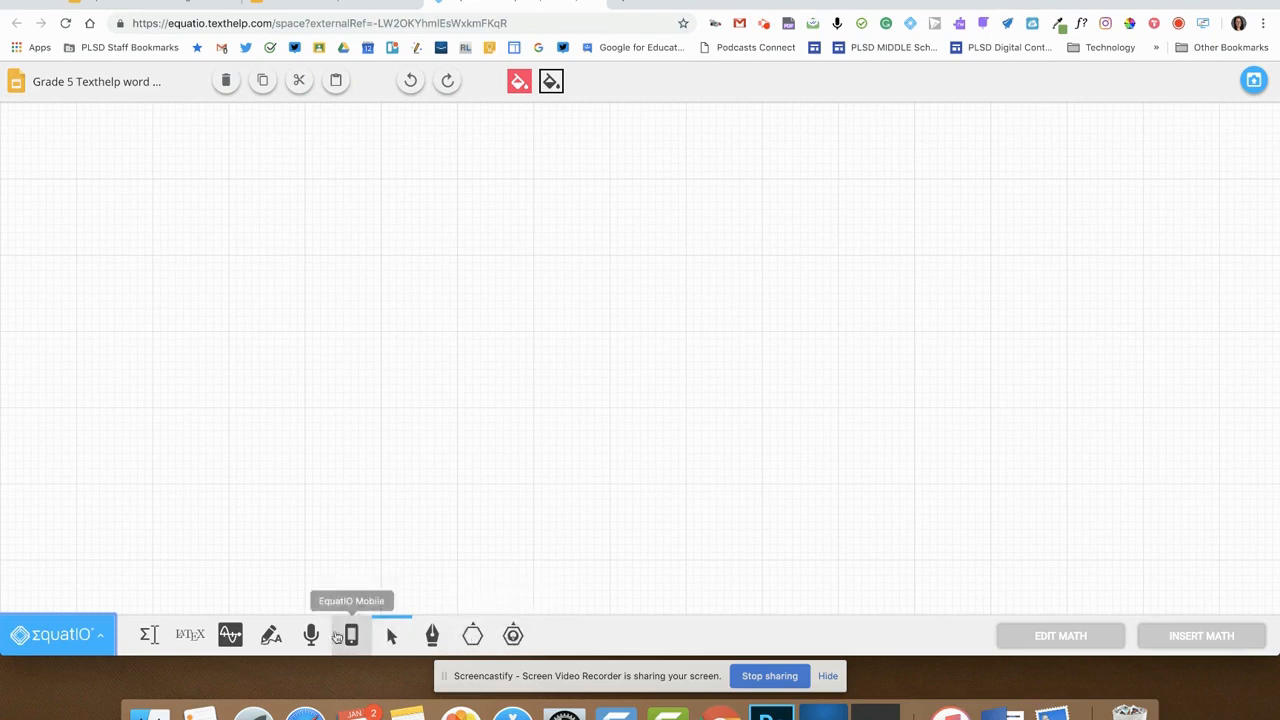
click(232, 643)
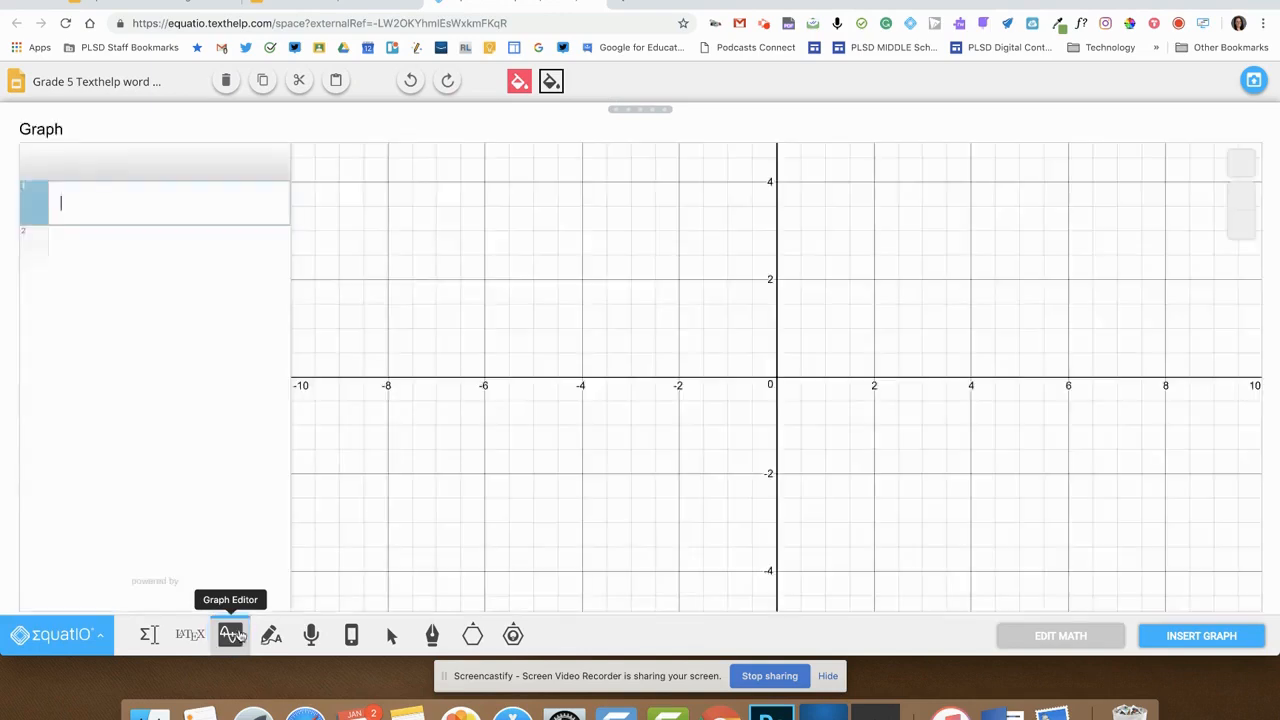
text((2,3)
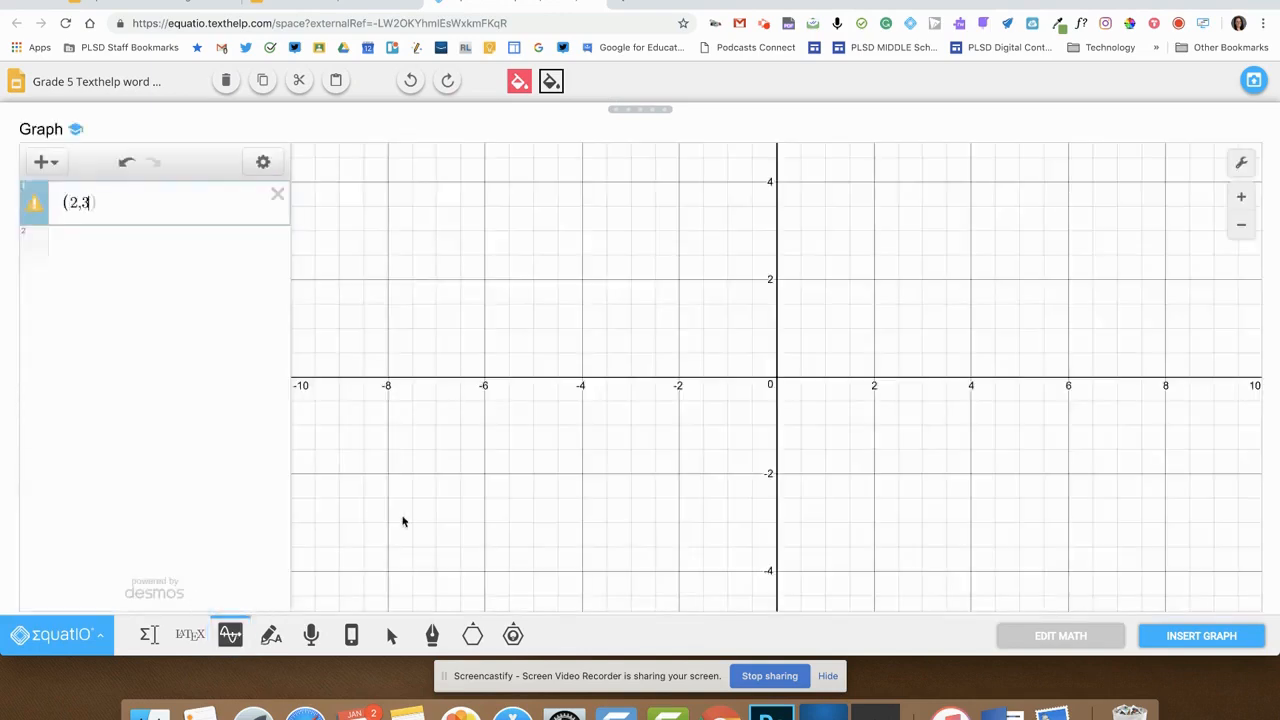
text())
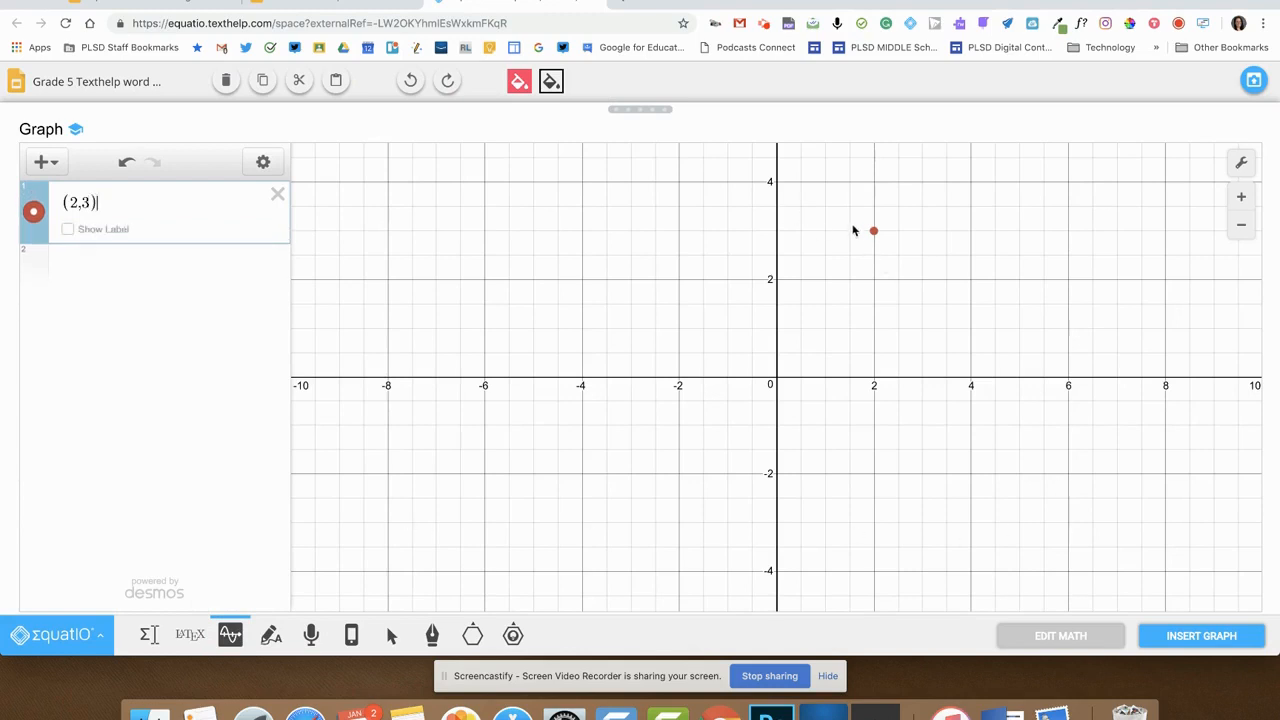
- Try the coordinate label on the plotted point, hide it again, and look over the graph settings
scroll(871, 249, down, 3)
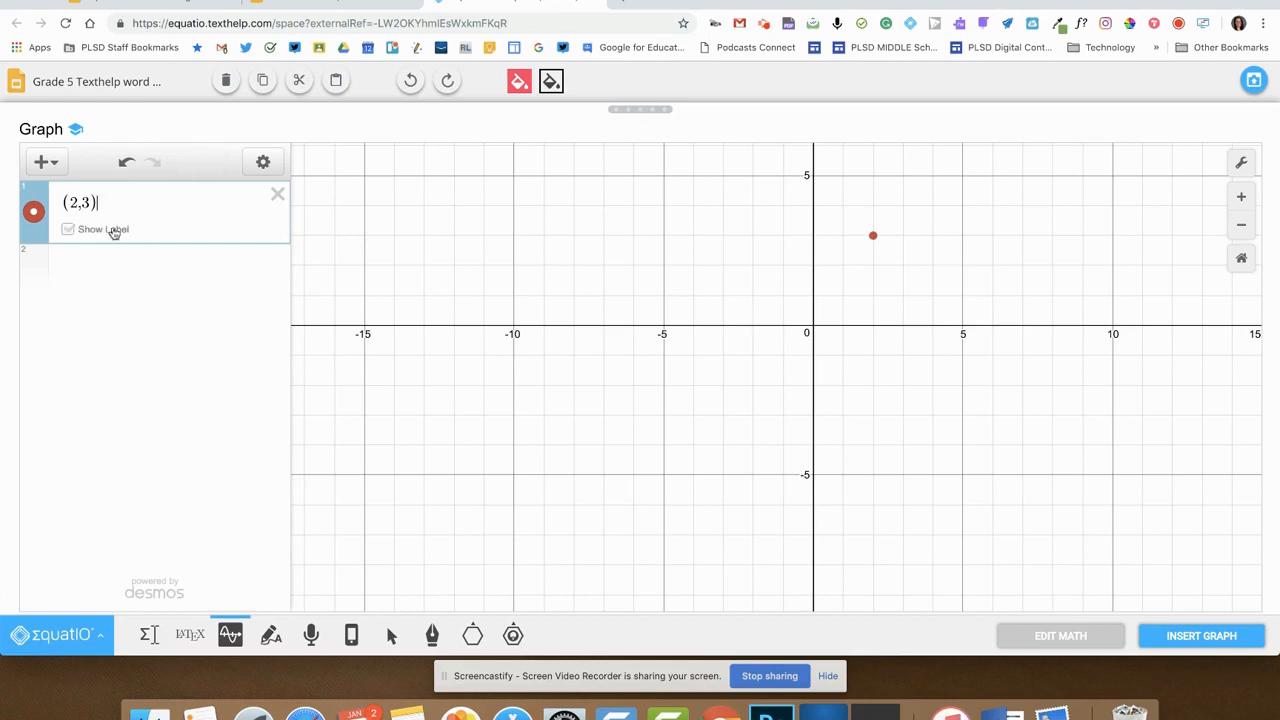
click(93, 230)
scroll(688, 271, down, 5)
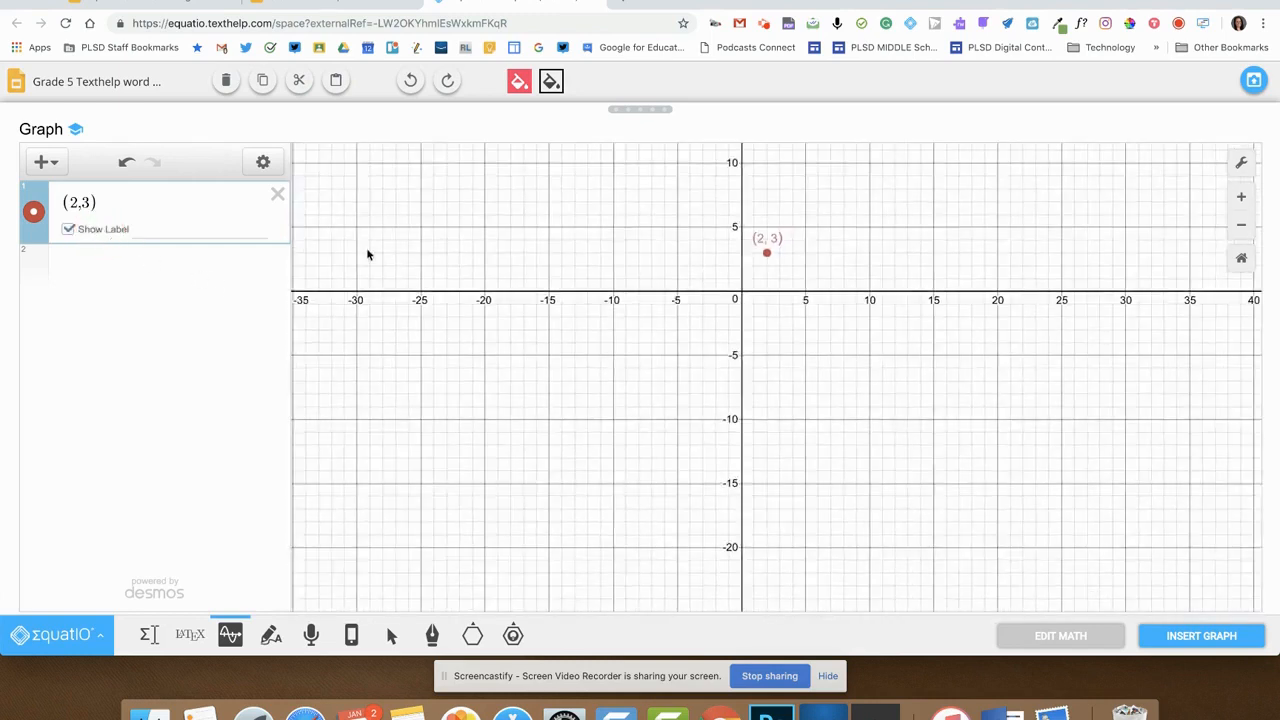
click(90, 230)
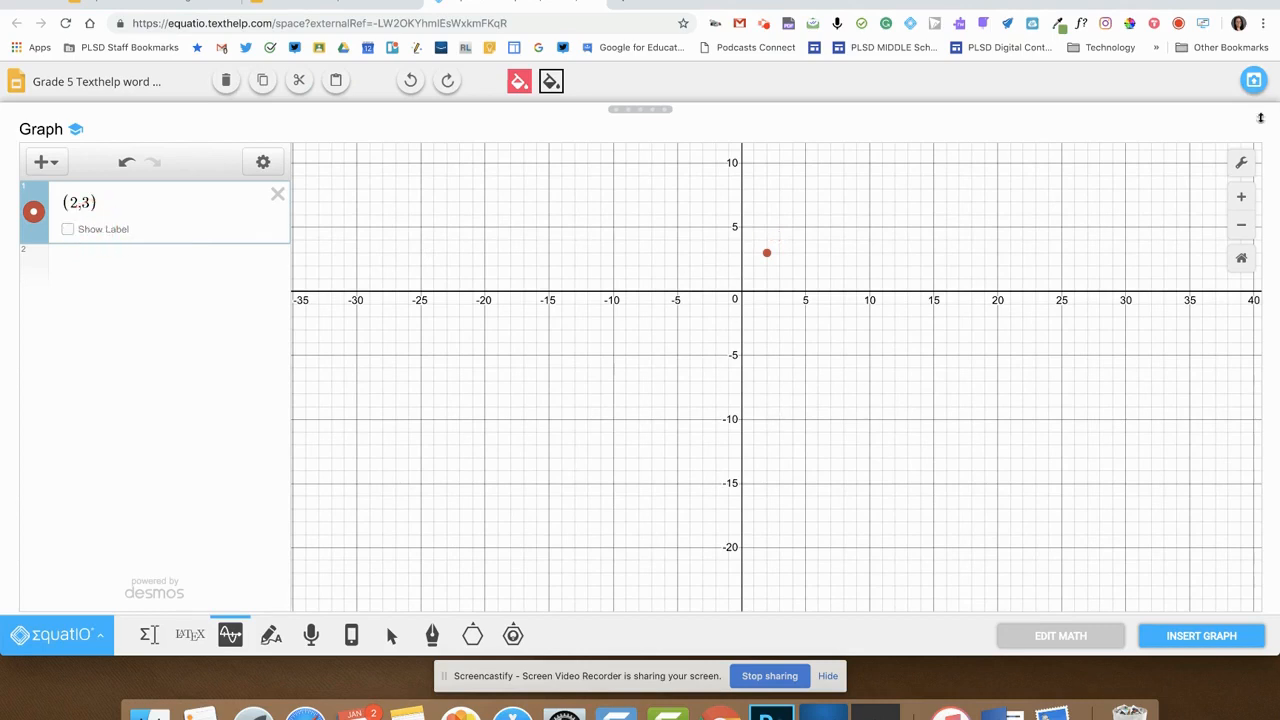
click(1241, 162)
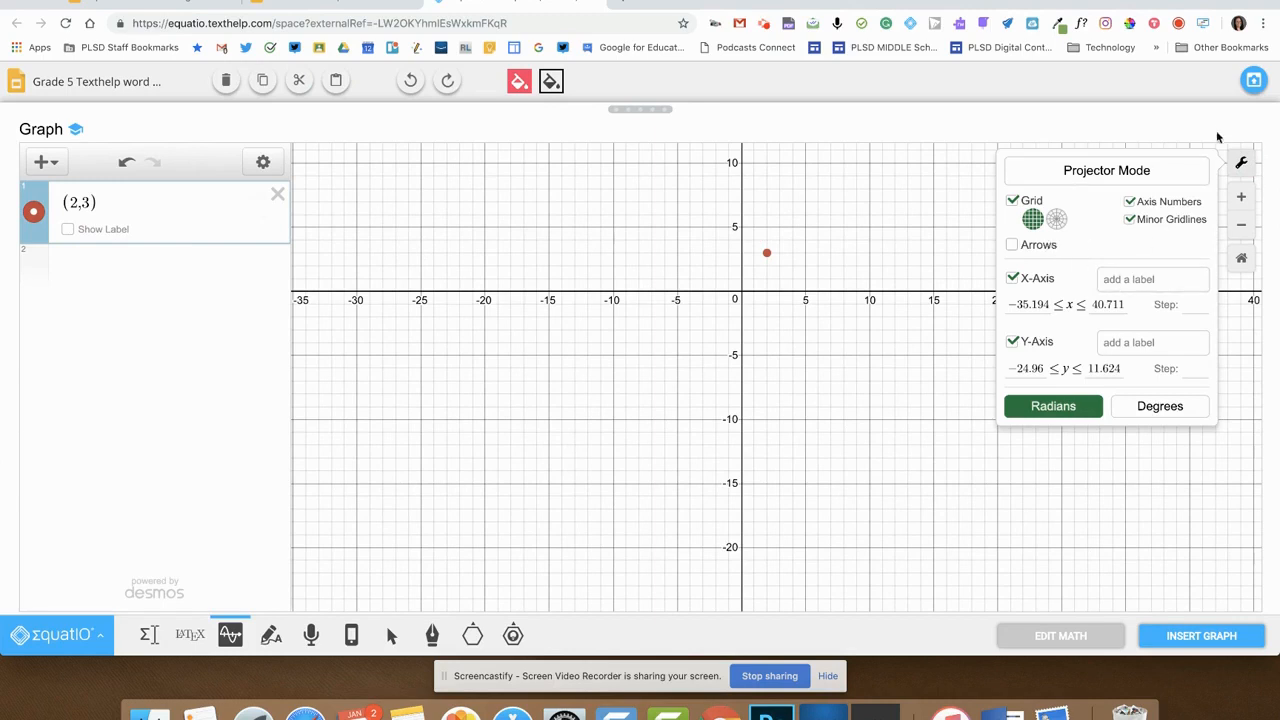
click(1241, 162)
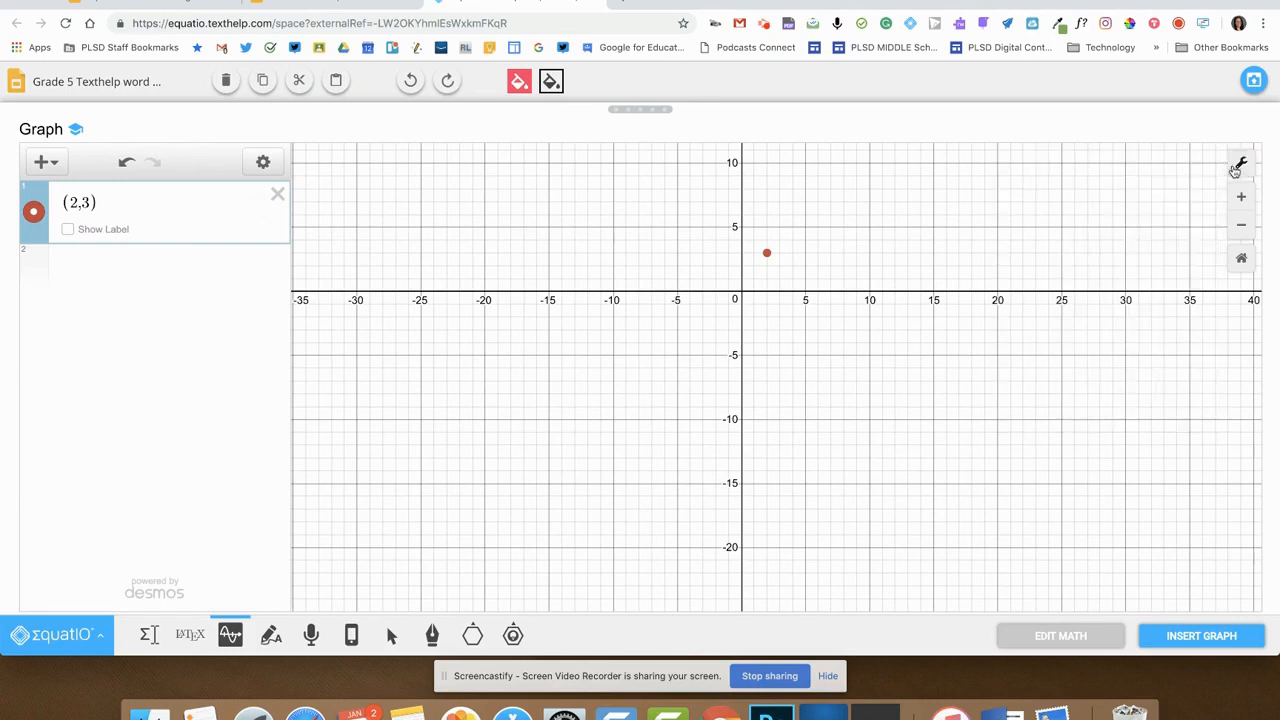
- Return to the Problem 2 slide and open its coordinate graph for editing in the mathspace graph editor
click(359, 9)
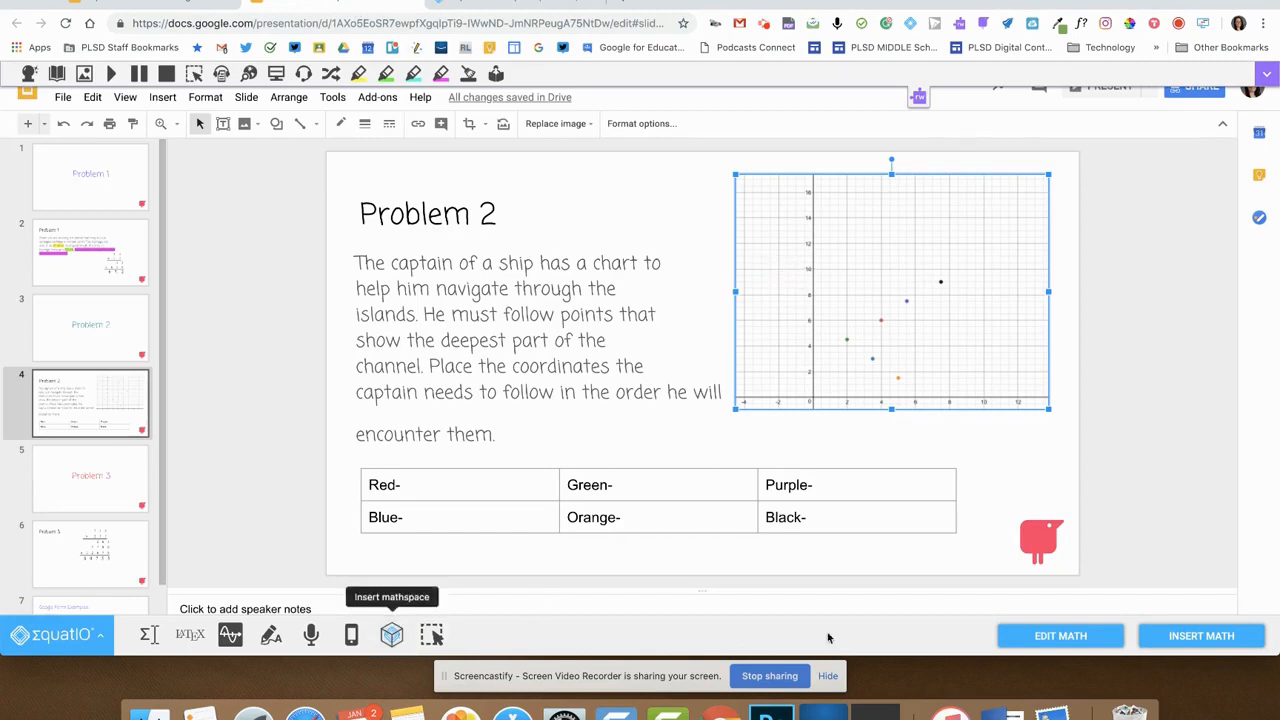
click(1080, 636)
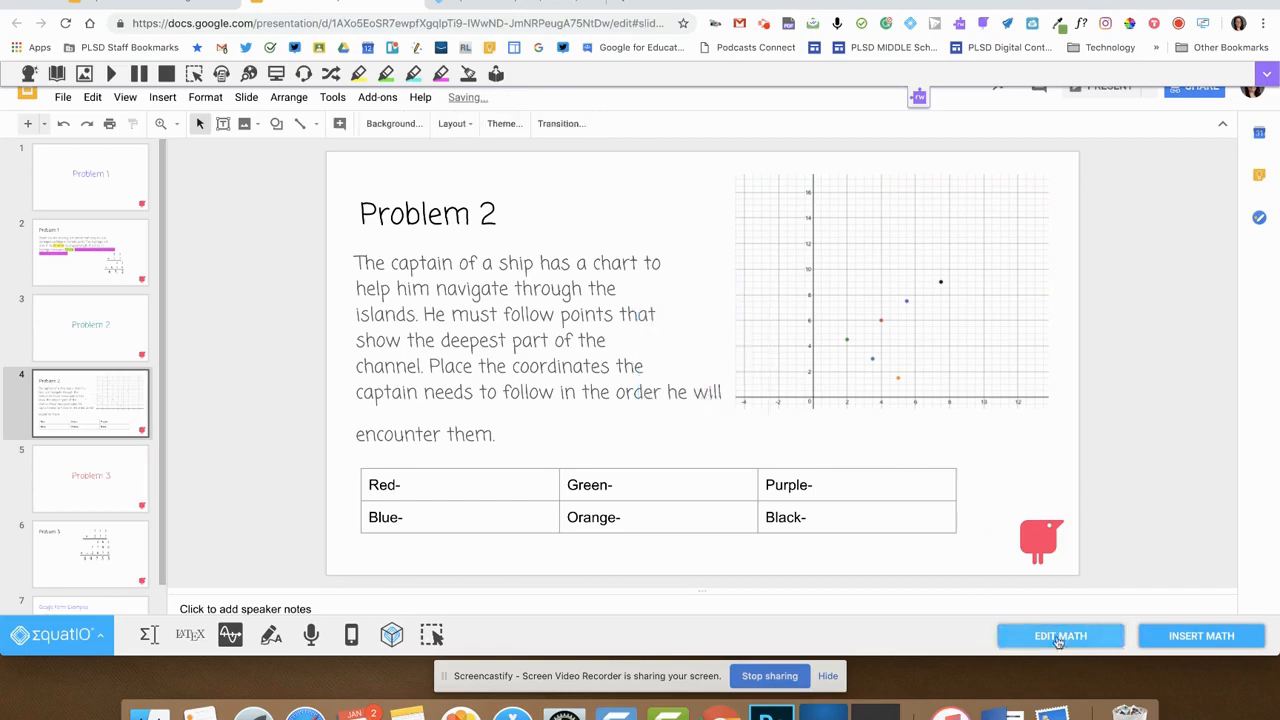
click(972, 402)
click(999, 410)
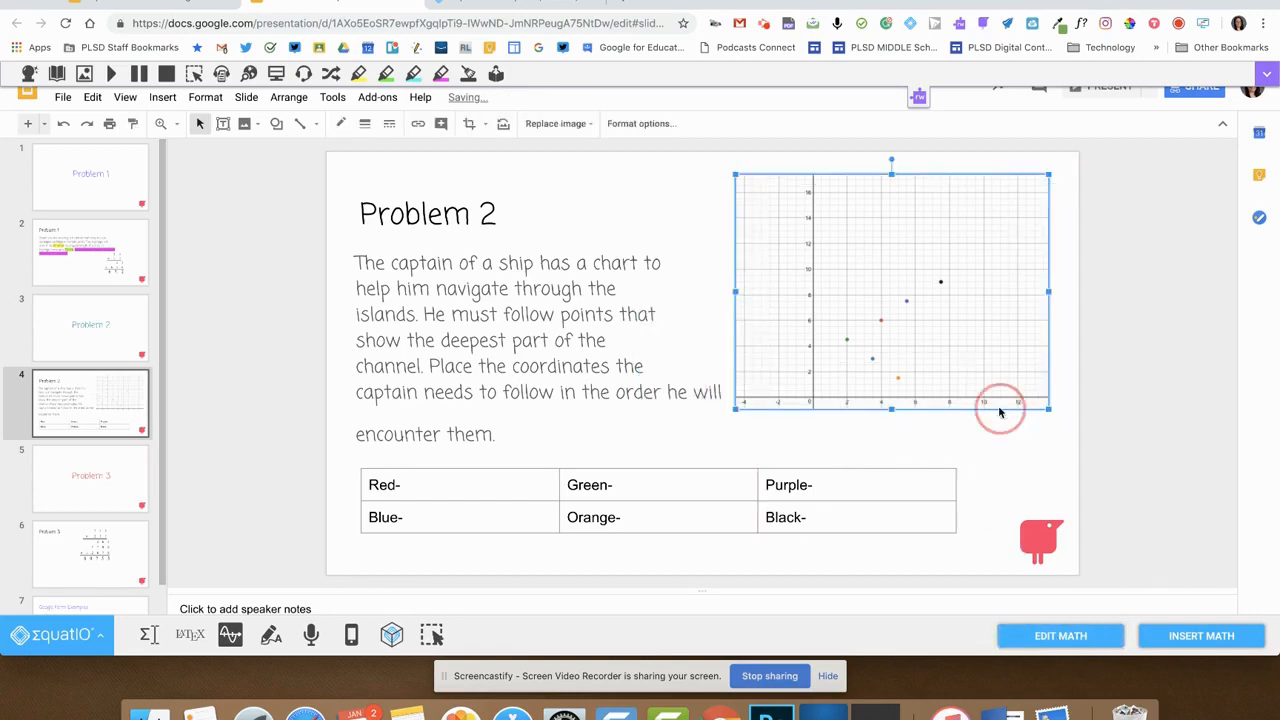
click(1058, 636)
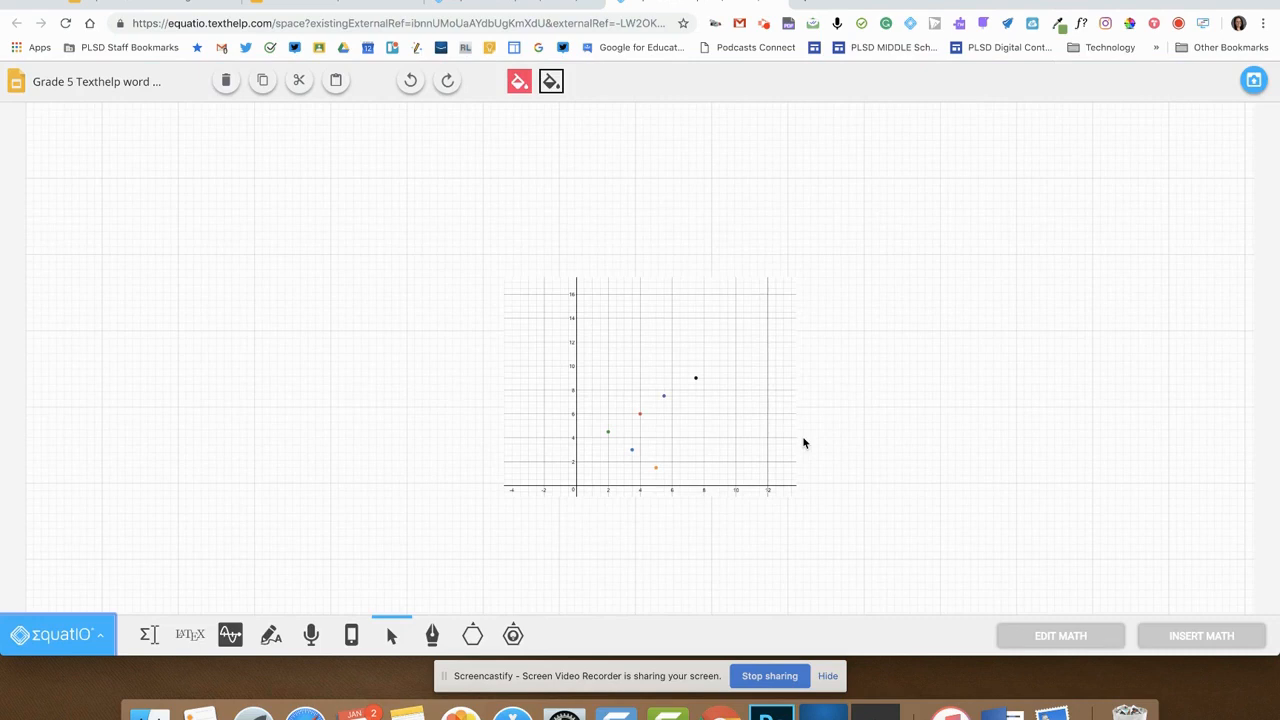
click(729, 410)
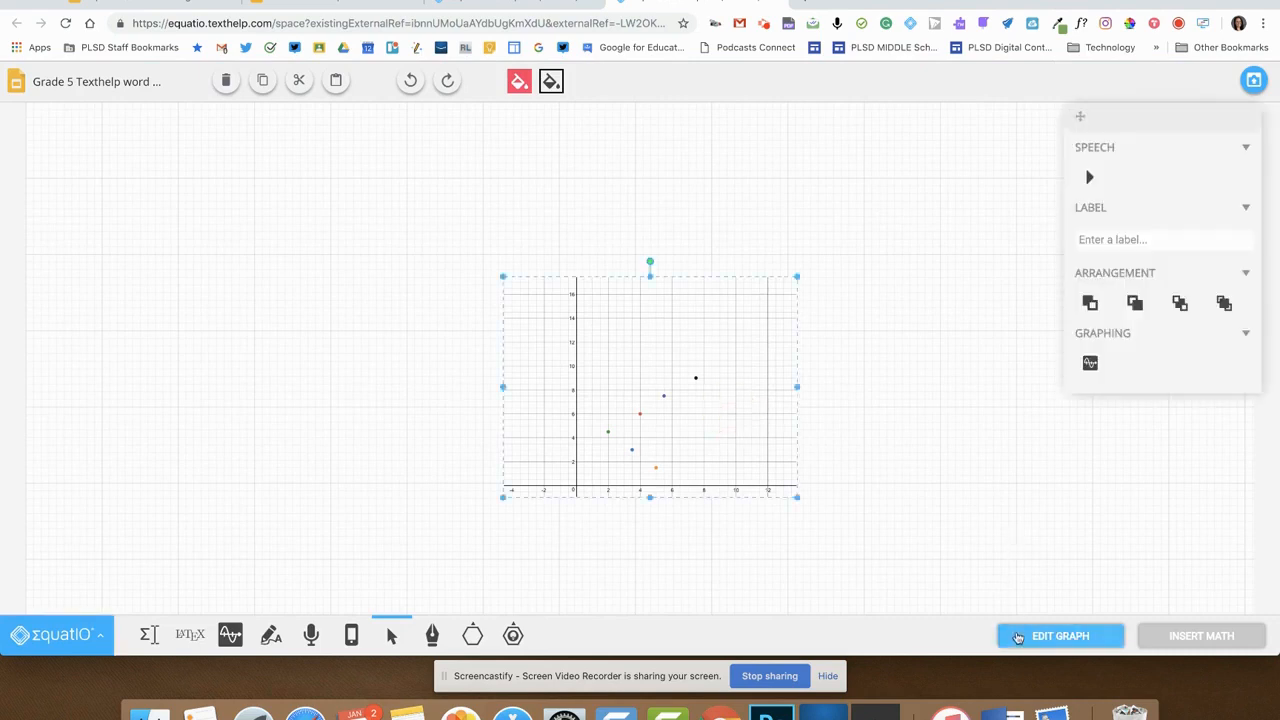
click(1018, 638)
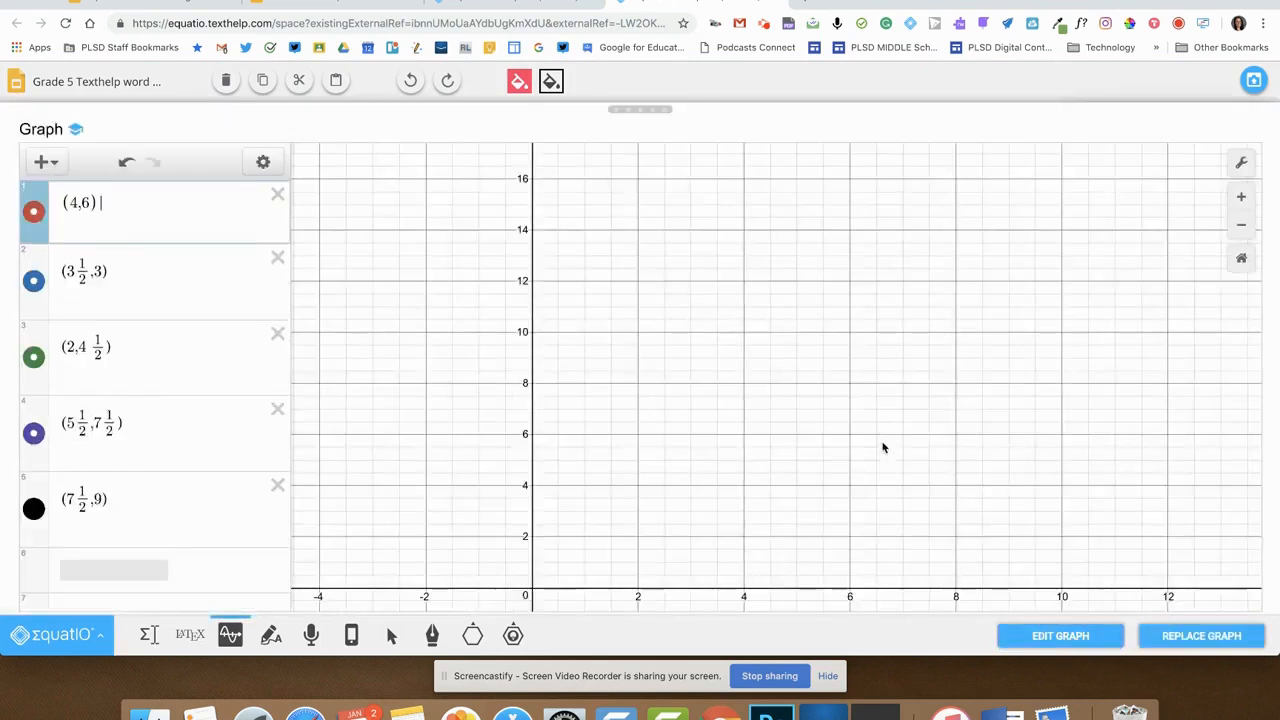
- Show the coordinate labels for all six colored points on the graph
click(95, 381)
click(100, 306)
click(100, 229)
click(100, 457)
click(103, 533)
scroll(108, 530, down, 2)
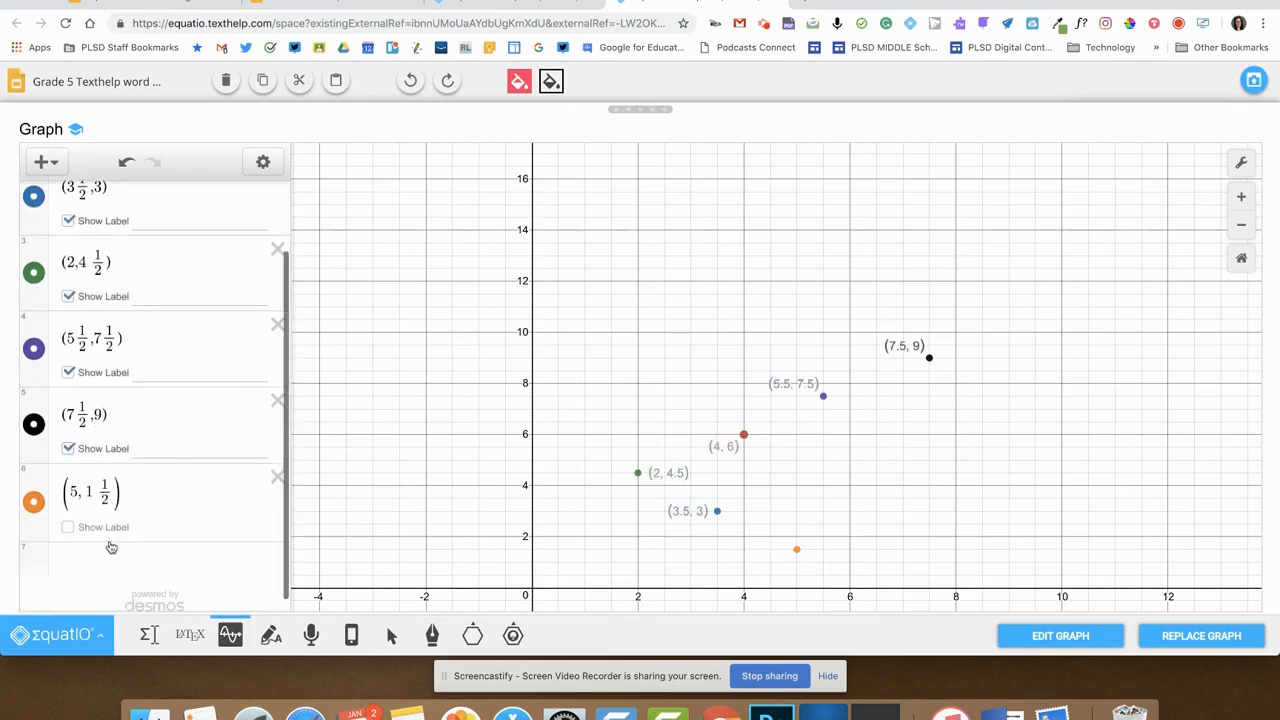
click(108, 530)
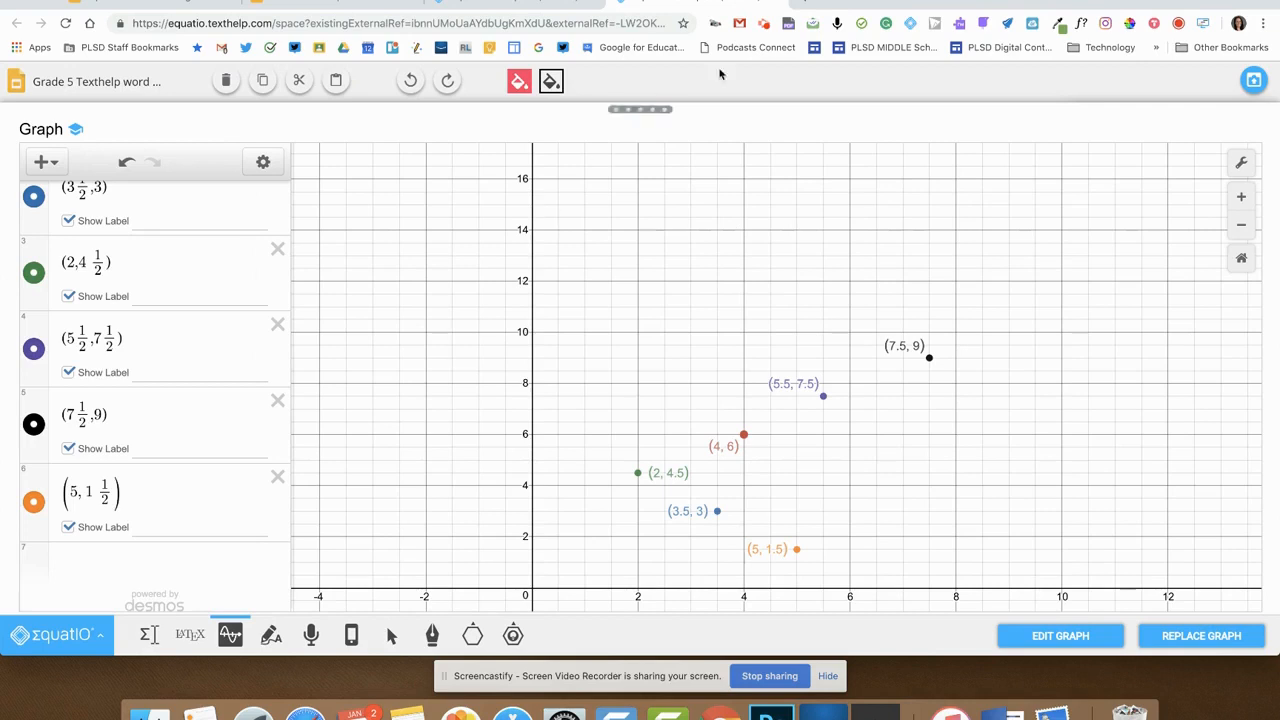
- Return to the presentation and open the Problem 3 slide with the multiplication problem
click(576, 4)
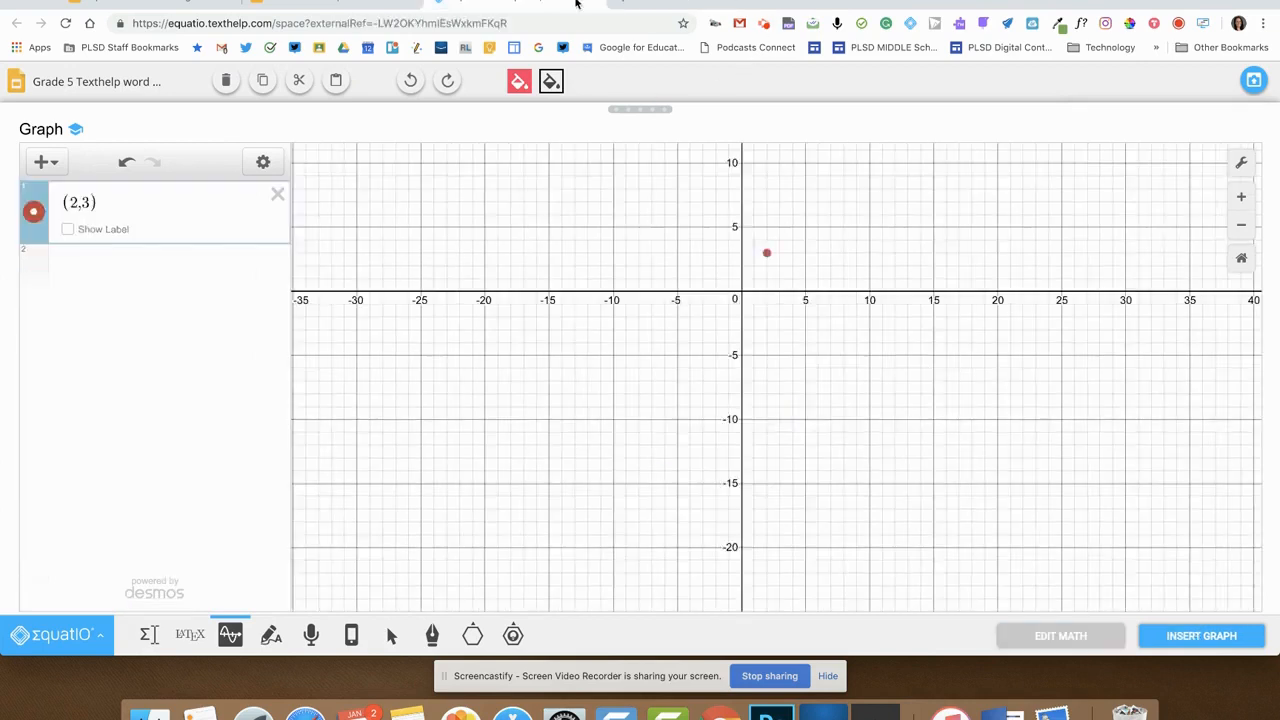
click(602, 1)
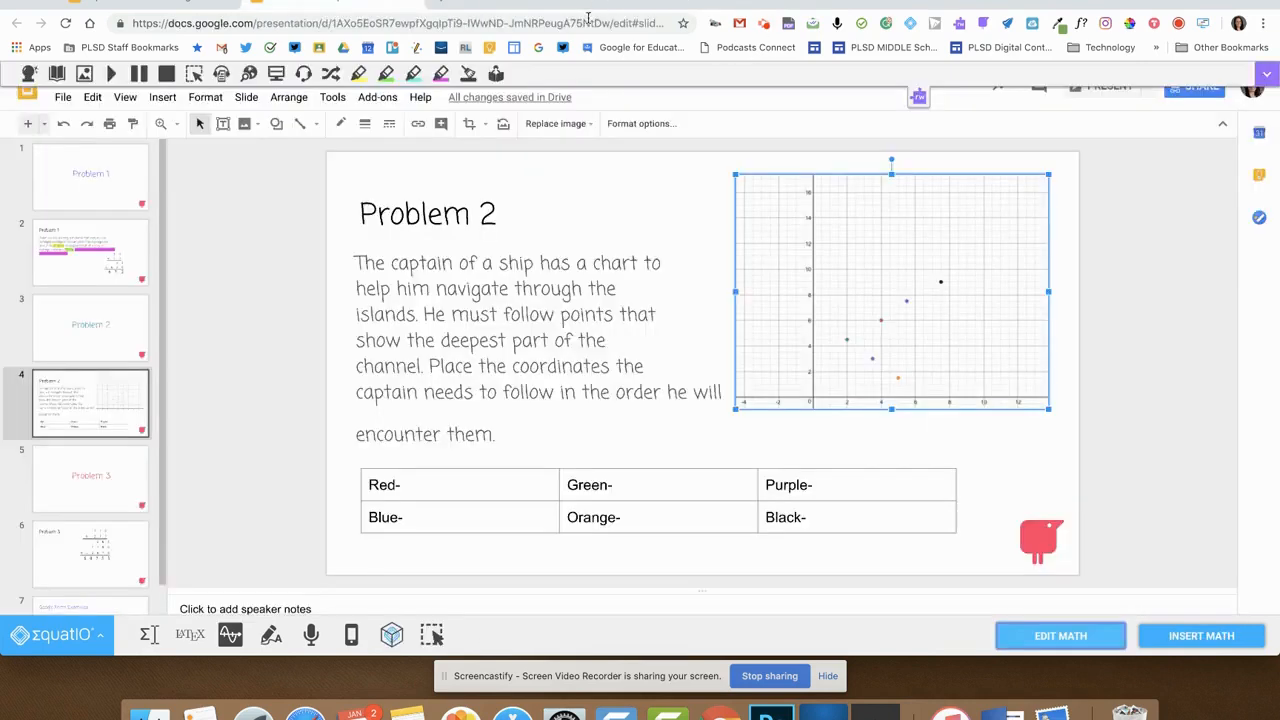
click(82, 492)
click(93, 568)
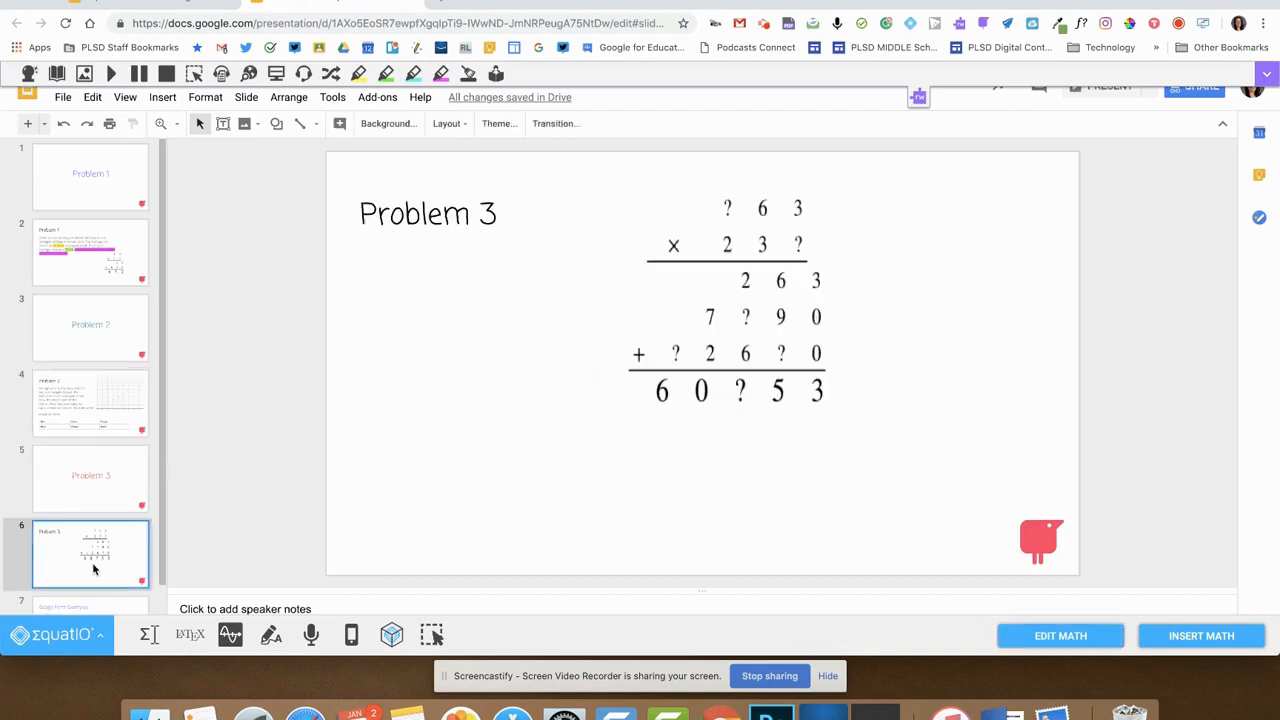
- Open the Problem 3 multiplication image in the equation editor and enlarge the editor to show the whole problem
click(692, 344)
click(480, 389)
click(744, 354)
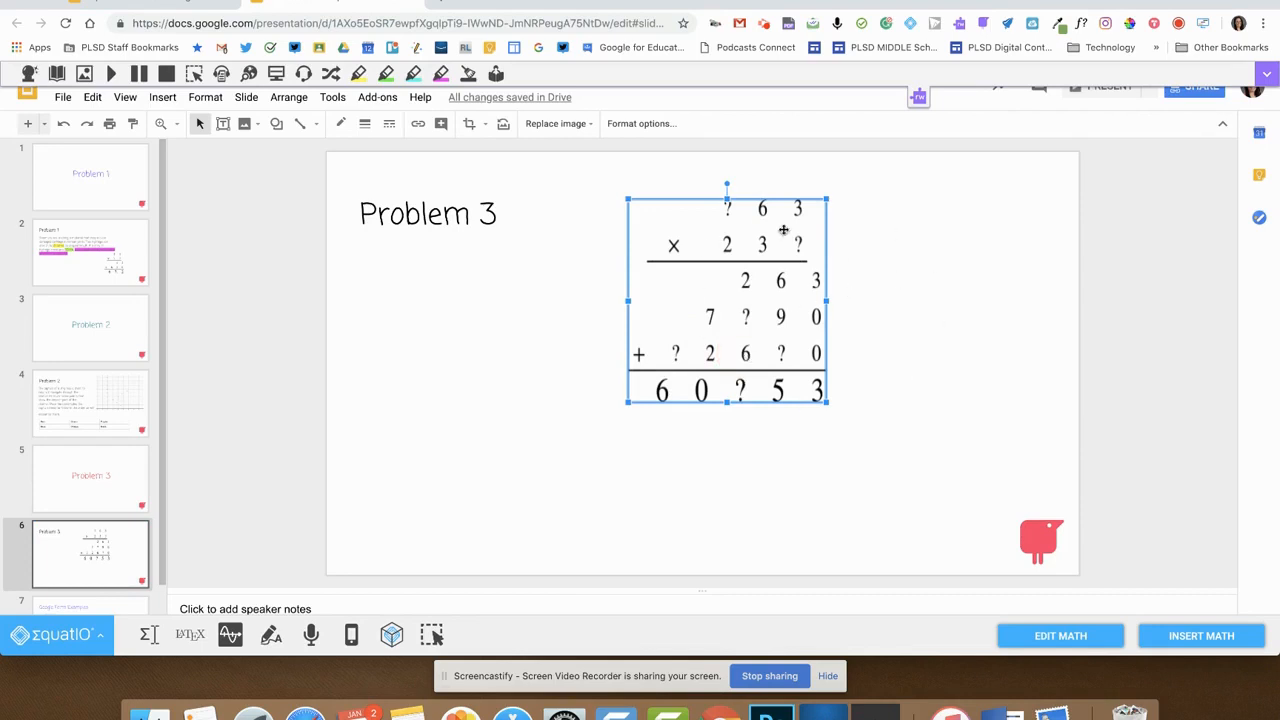
click(1041, 640)
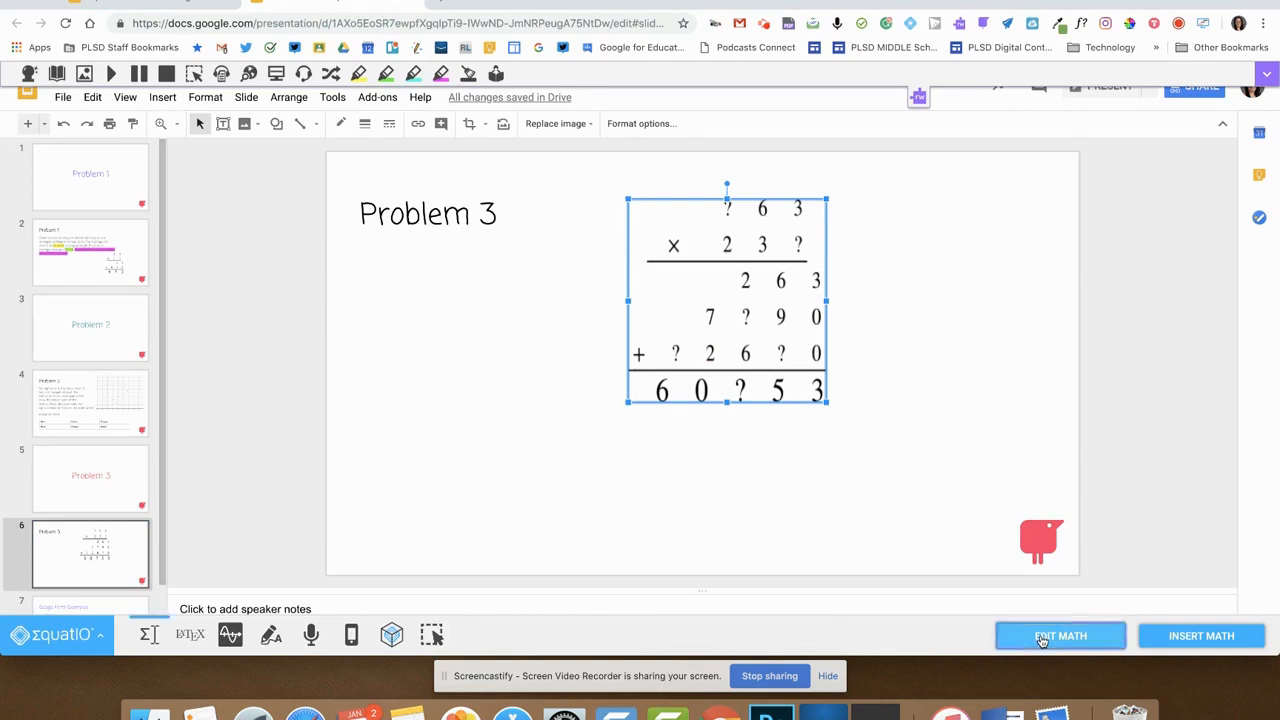
drag(631, 471, 617, 102)
click(181, 246)
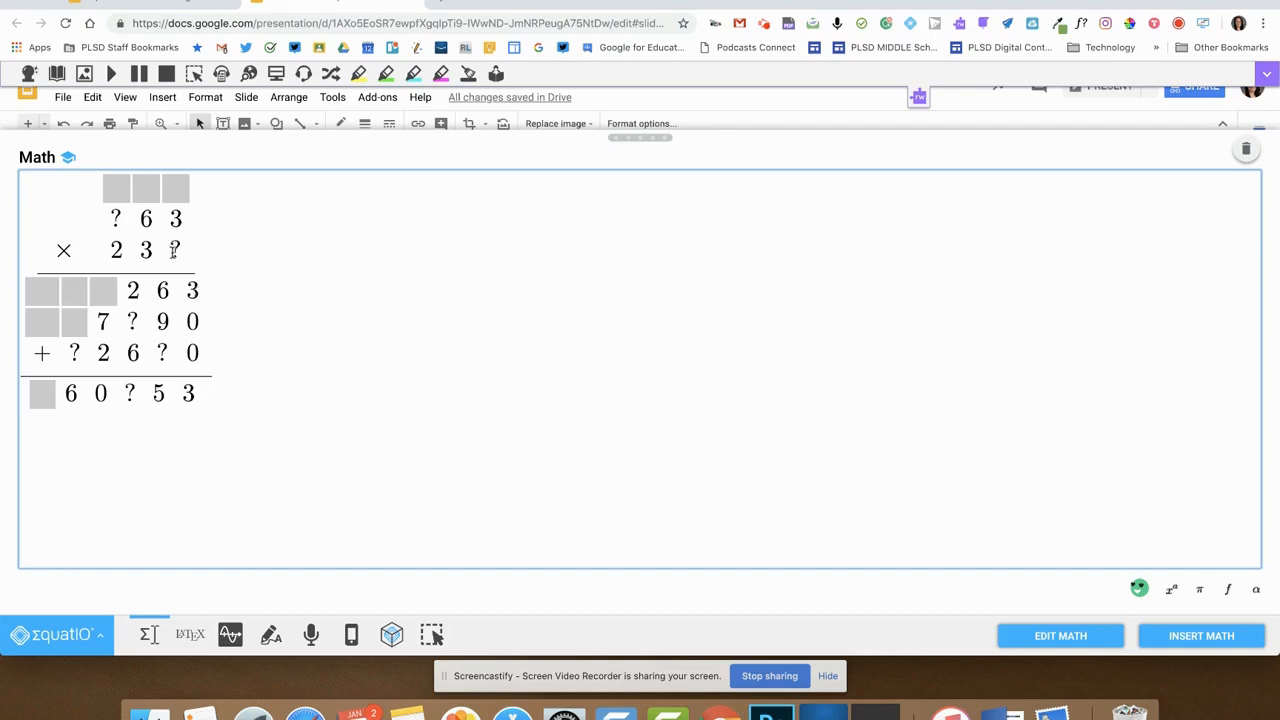
- Replace the unknown digits in the two factors, making them 263 and 231
click(176, 251)
key(BackSpace)
text(1)
click(118, 218)
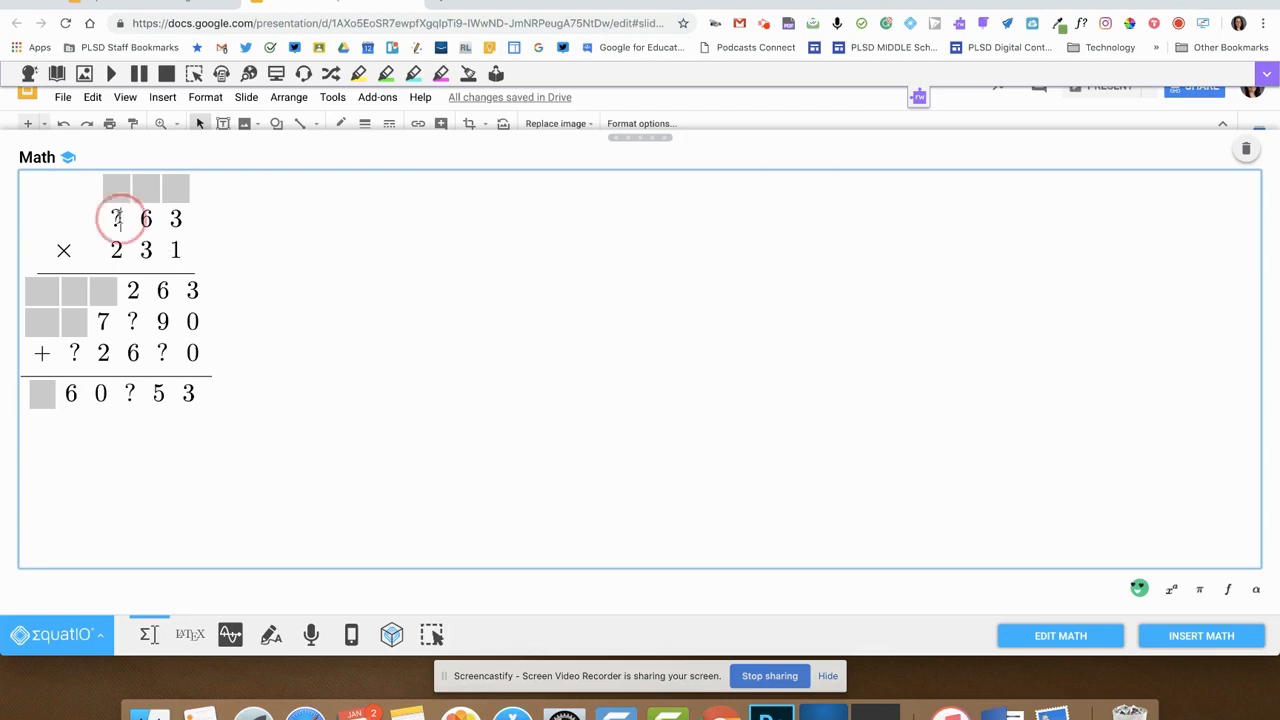
key(BackSpace)
text(2)
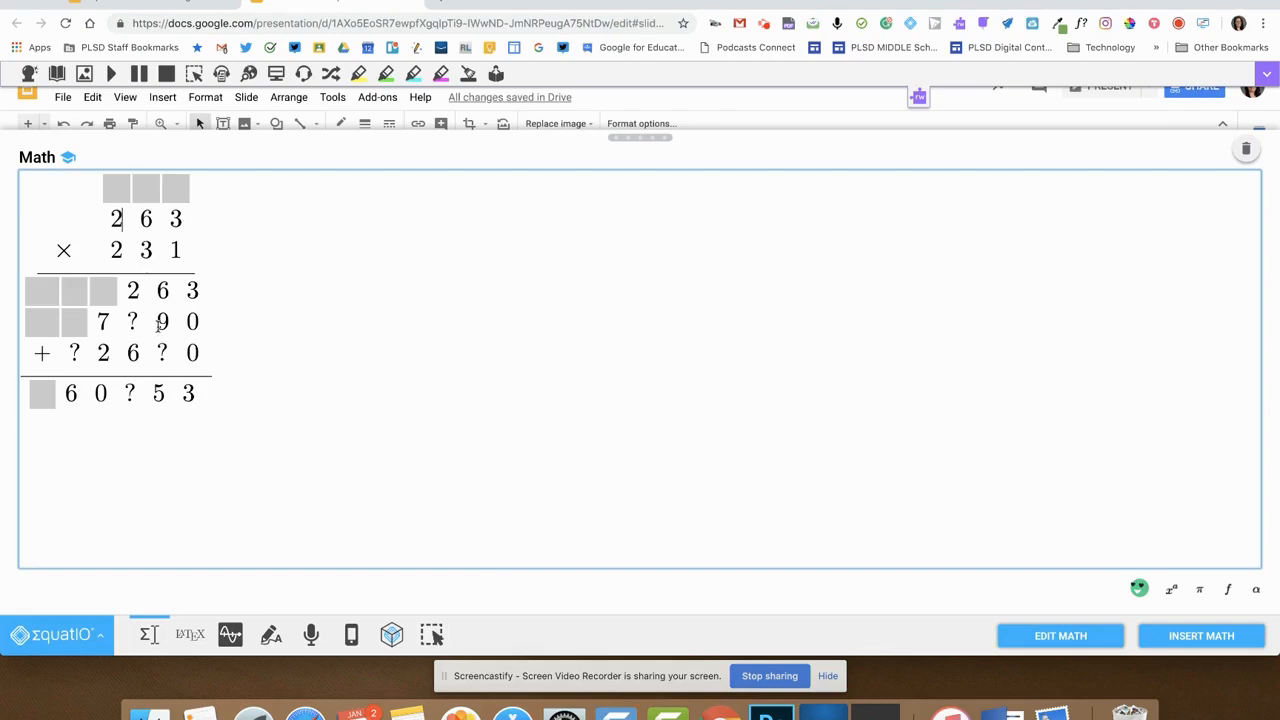
- Fill in 8 as the second partial product's unknown digit and enter a carried 1 above the top factor's hundreds digit
text(8)
click(115, 188)
text(1)
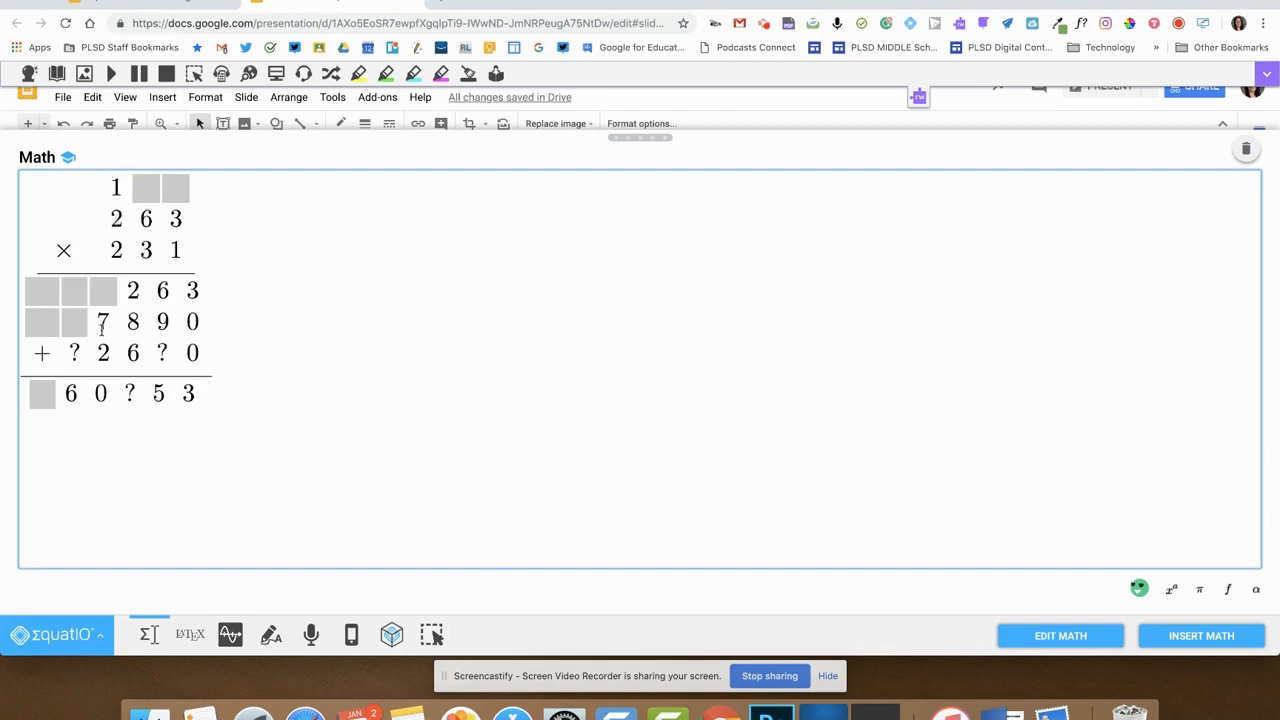
- Clear the carried digit, complete the third partial product as 52600, and enter a carried 1 above the hundreds digit
key(BackSpace)
click(165, 353)
text(0)
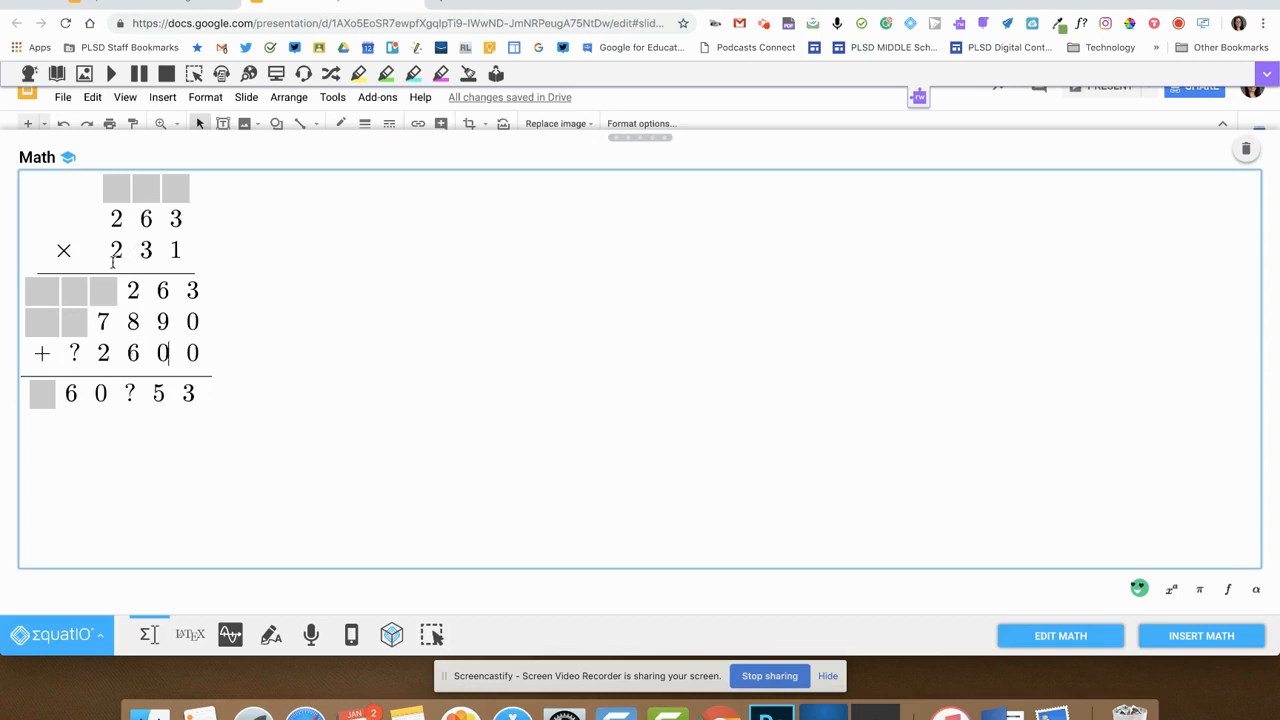
click(116, 197)
text(1)
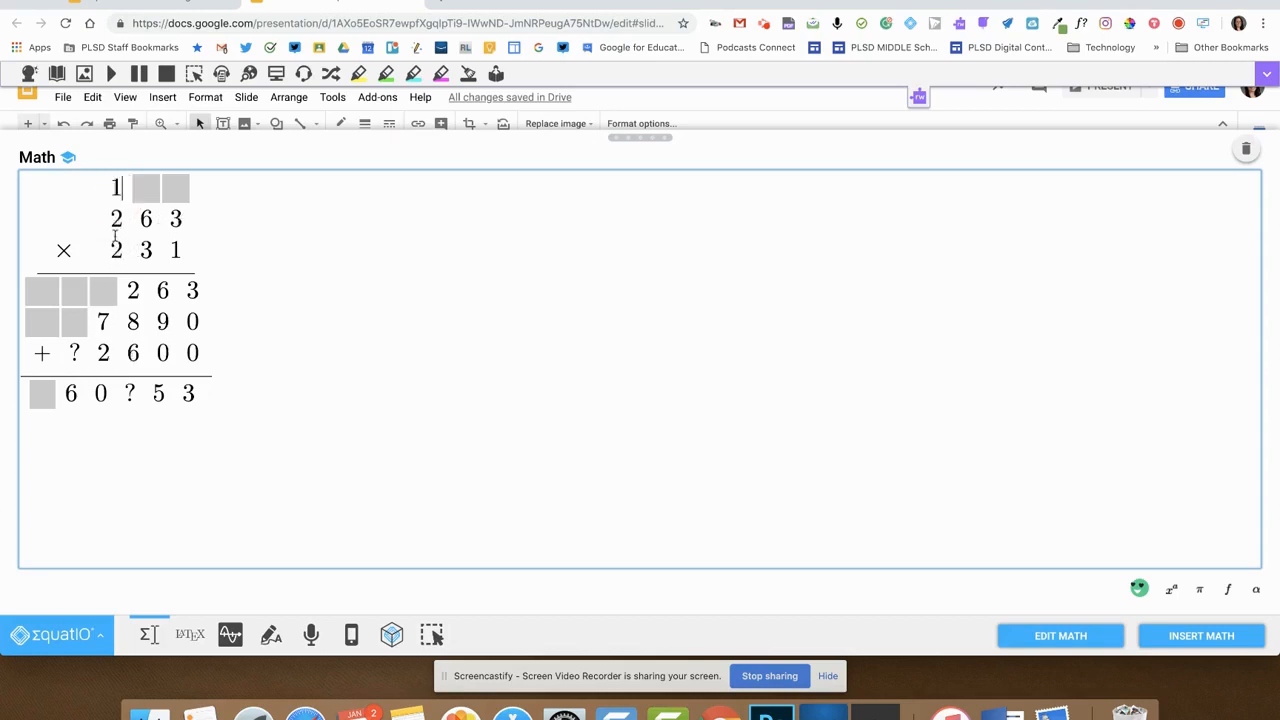
click(81, 353)
text(5)
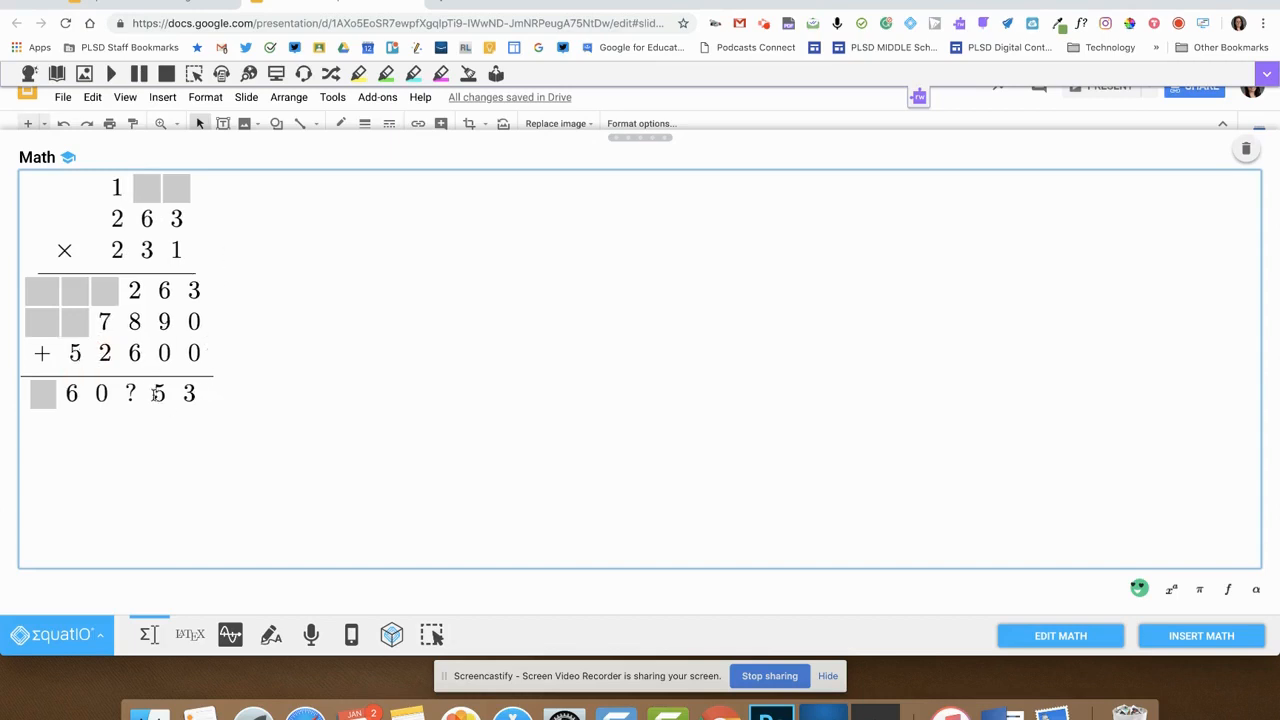
- Fill in 7 as the product's unknown digit, update the Problem 3 math on the slide, and close the equation editor
click(131, 393)
text(7)
click(1185, 642)
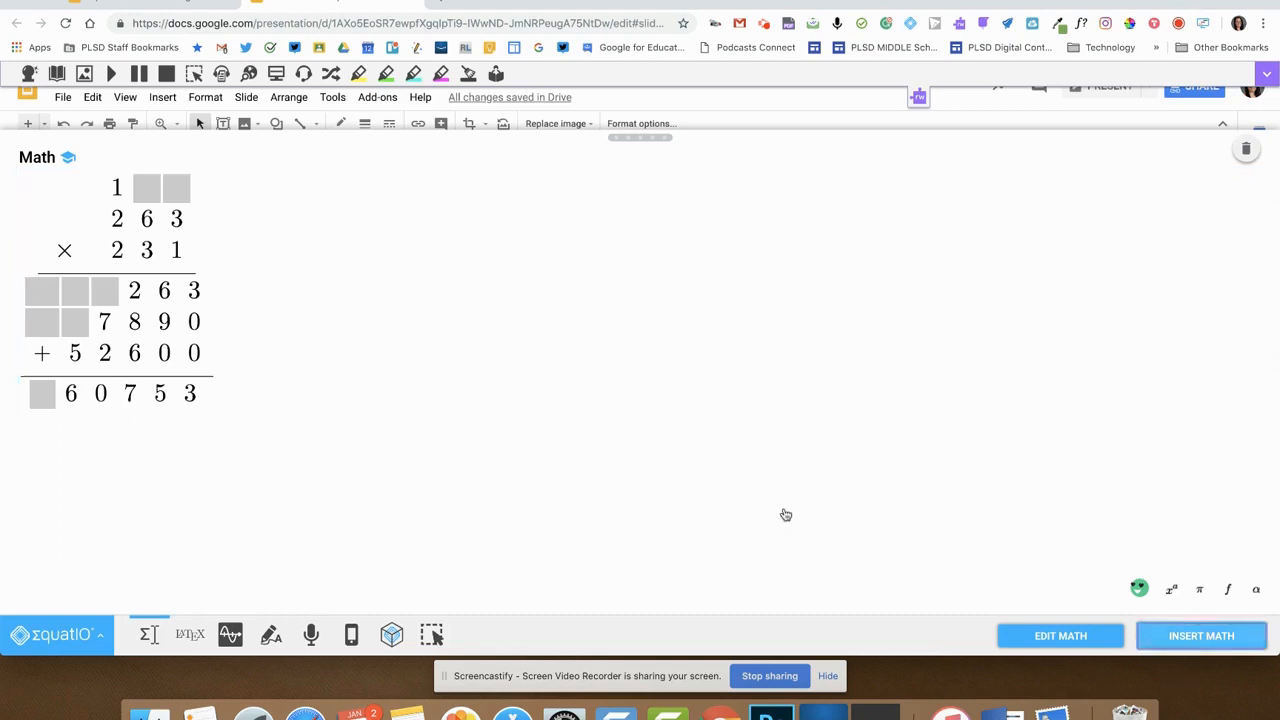
click(635, 136)
drag(642, 225, 651, 588)
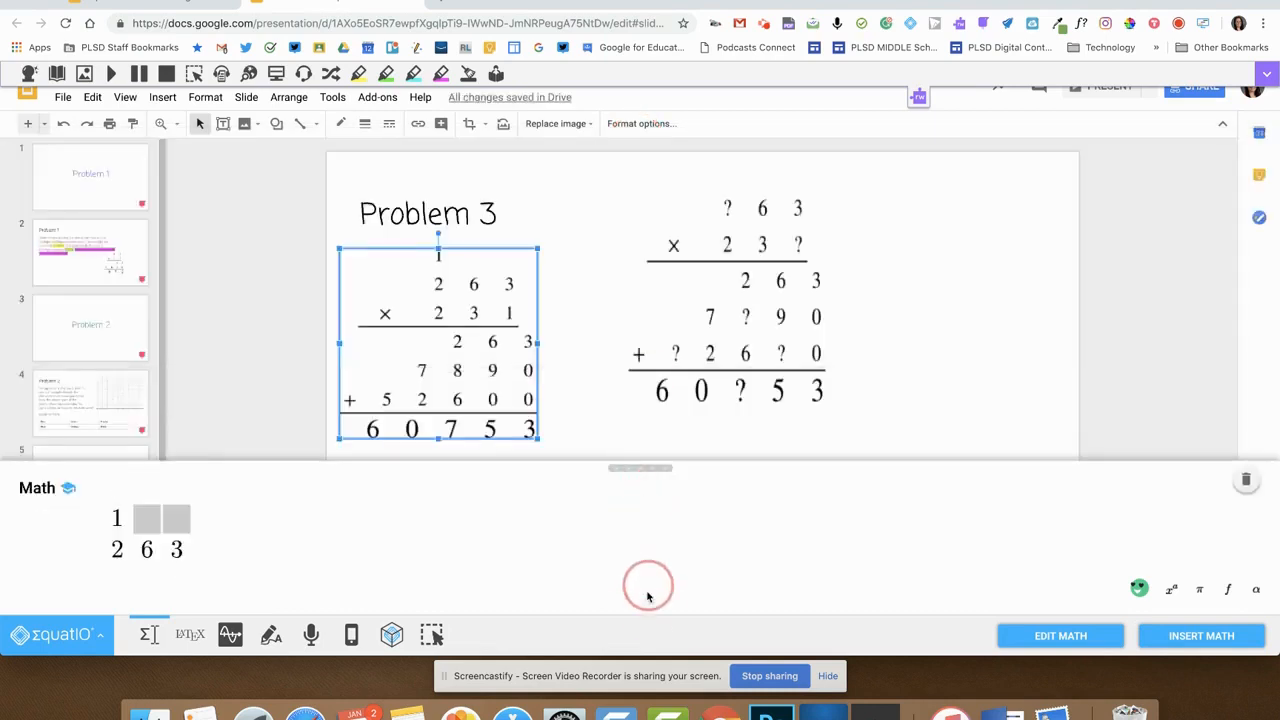
drag(648, 470, 638, 582)
click(150, 630)
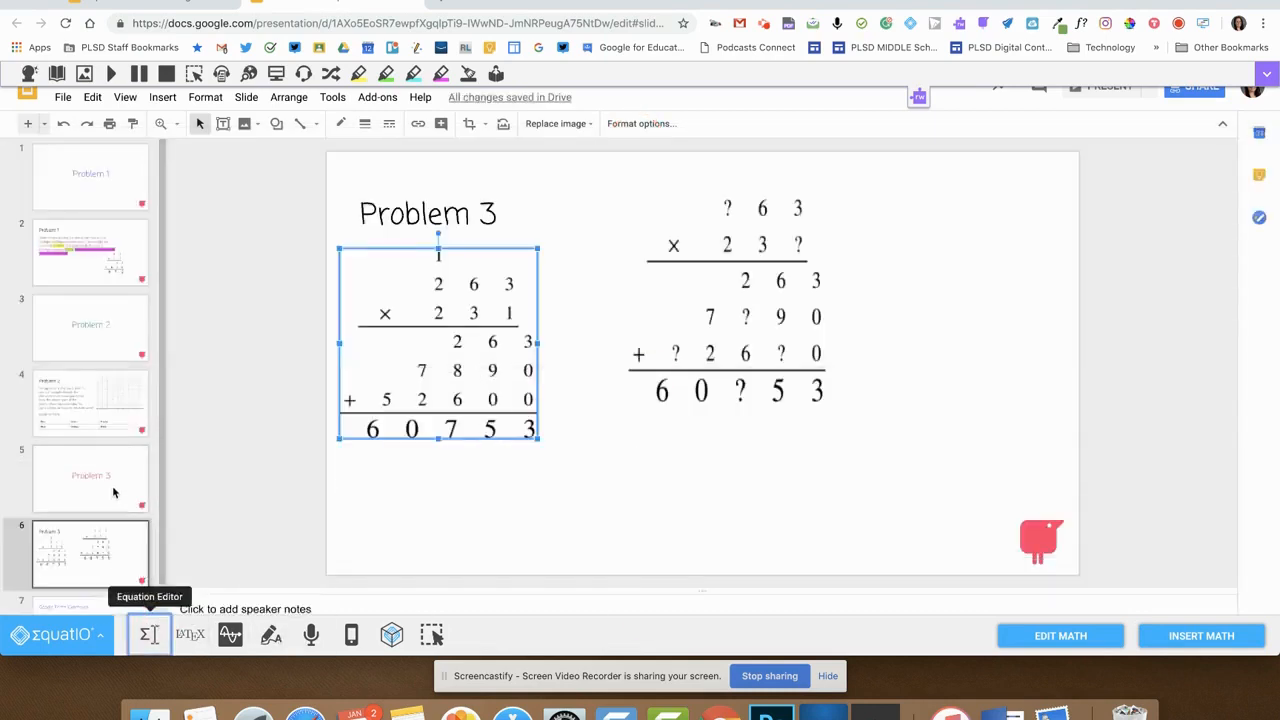
- Go to the Google Form Examples slide and open its linked form
scroll(114, 491, down, 1)
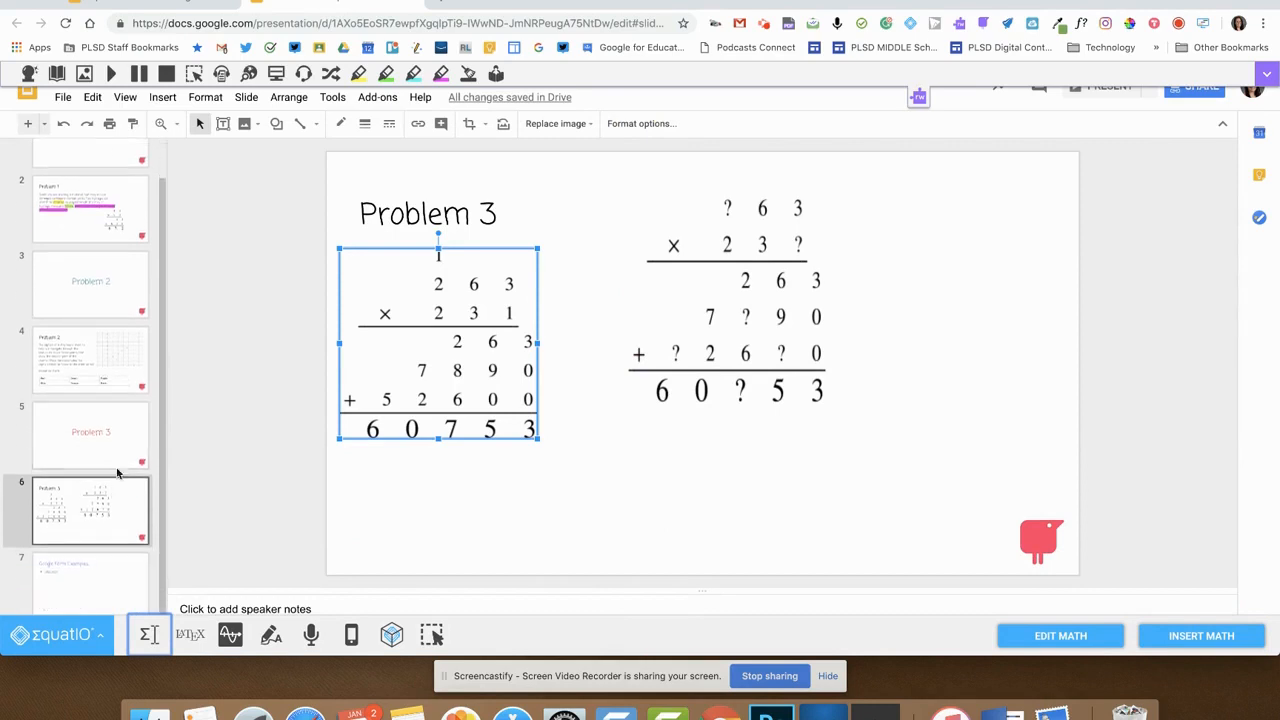
click(96, 586)
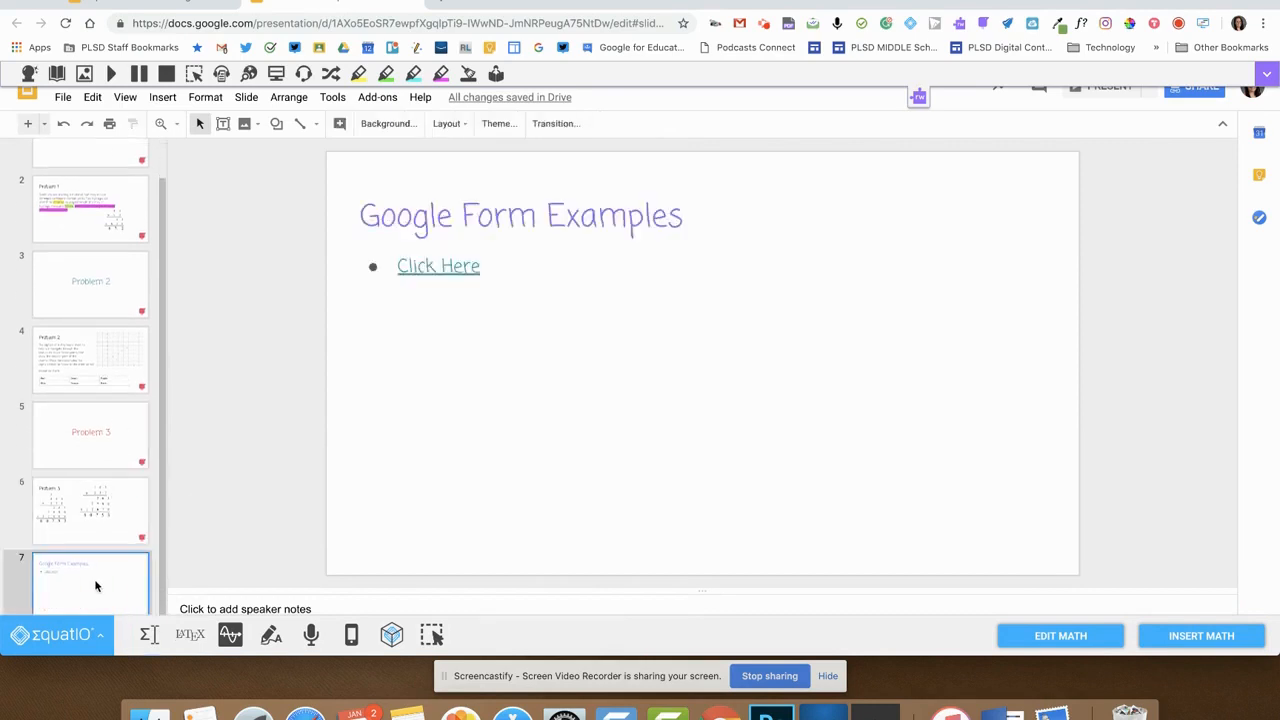
click(438, 265)
click(486, 314)
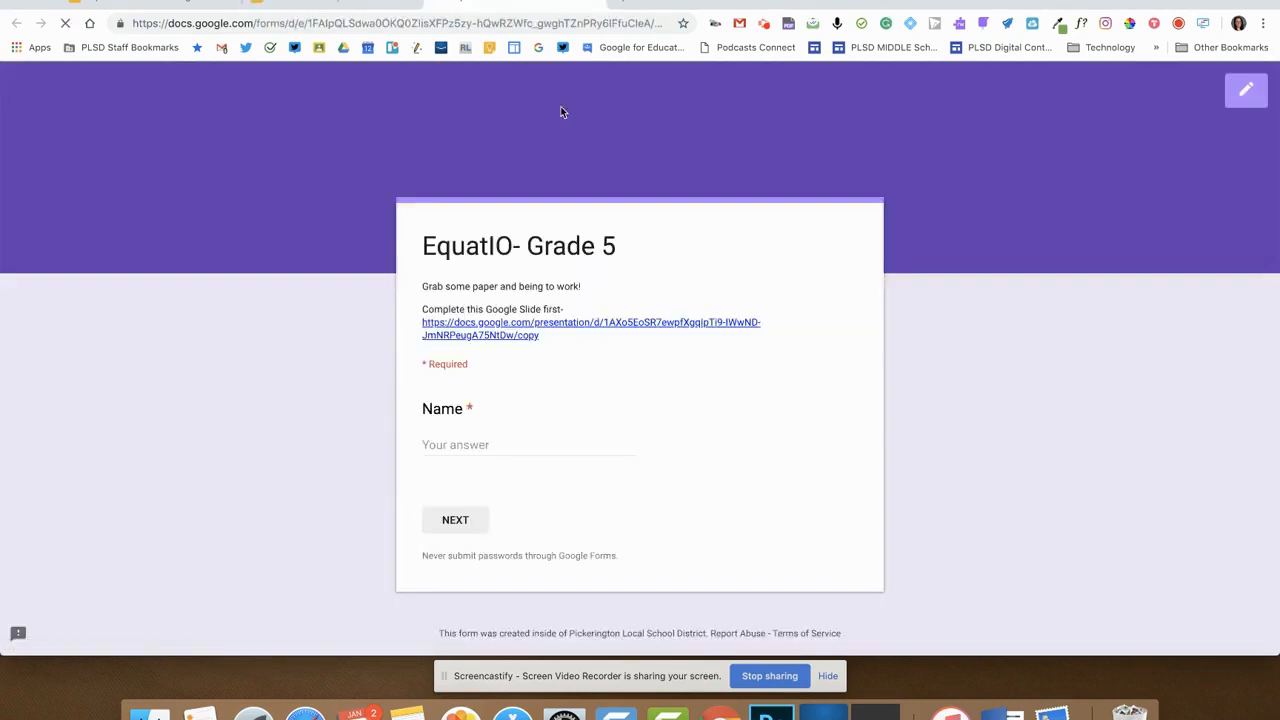
- Enter "Key" as the form's name answer and continue to Question 1
click(507, 444)
text(K)
key(BackSpace)
text(Key)
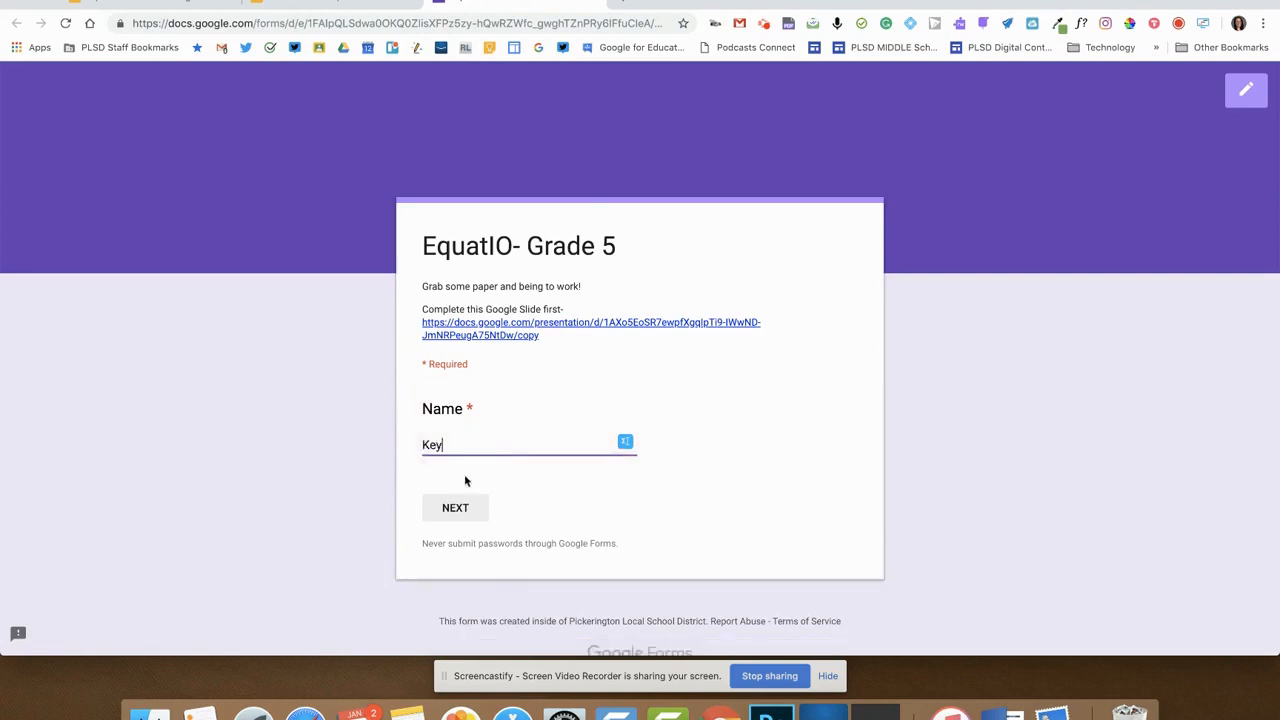
click(438, 520)
click(442, 512)
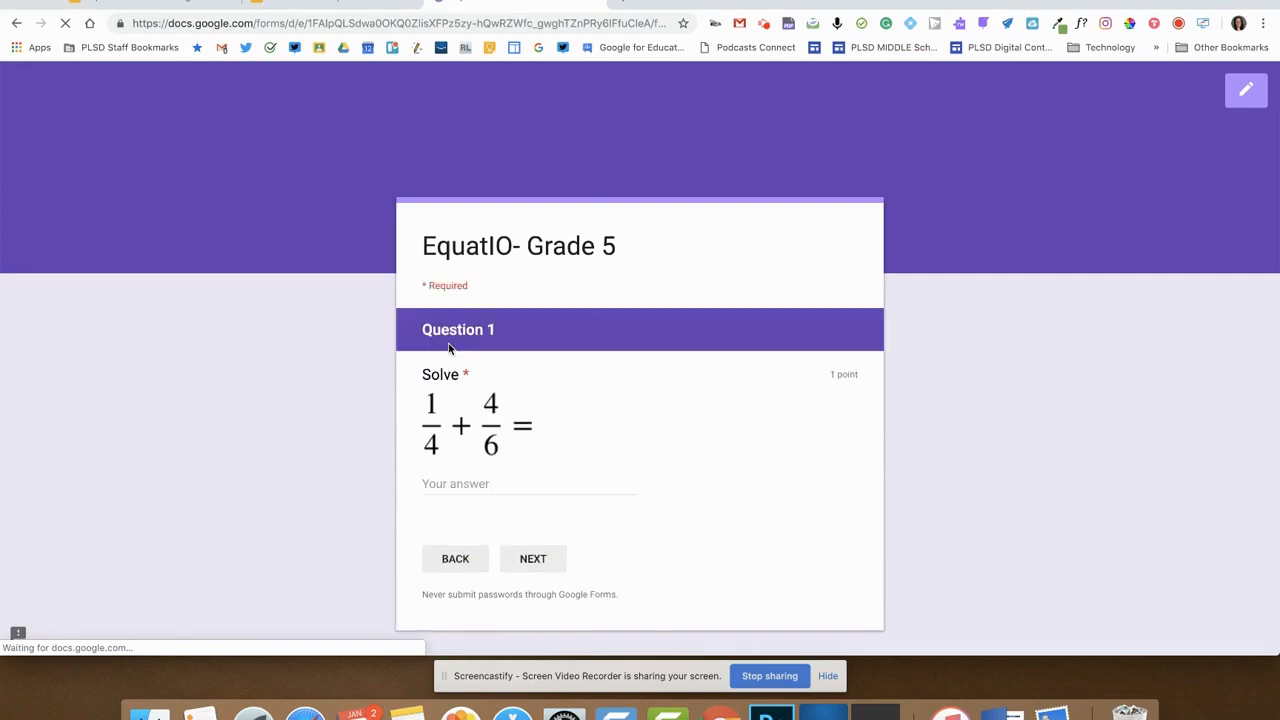
- Open the EquatIO equation editor for the Question 1 fraction addition answer
click(480, 483)
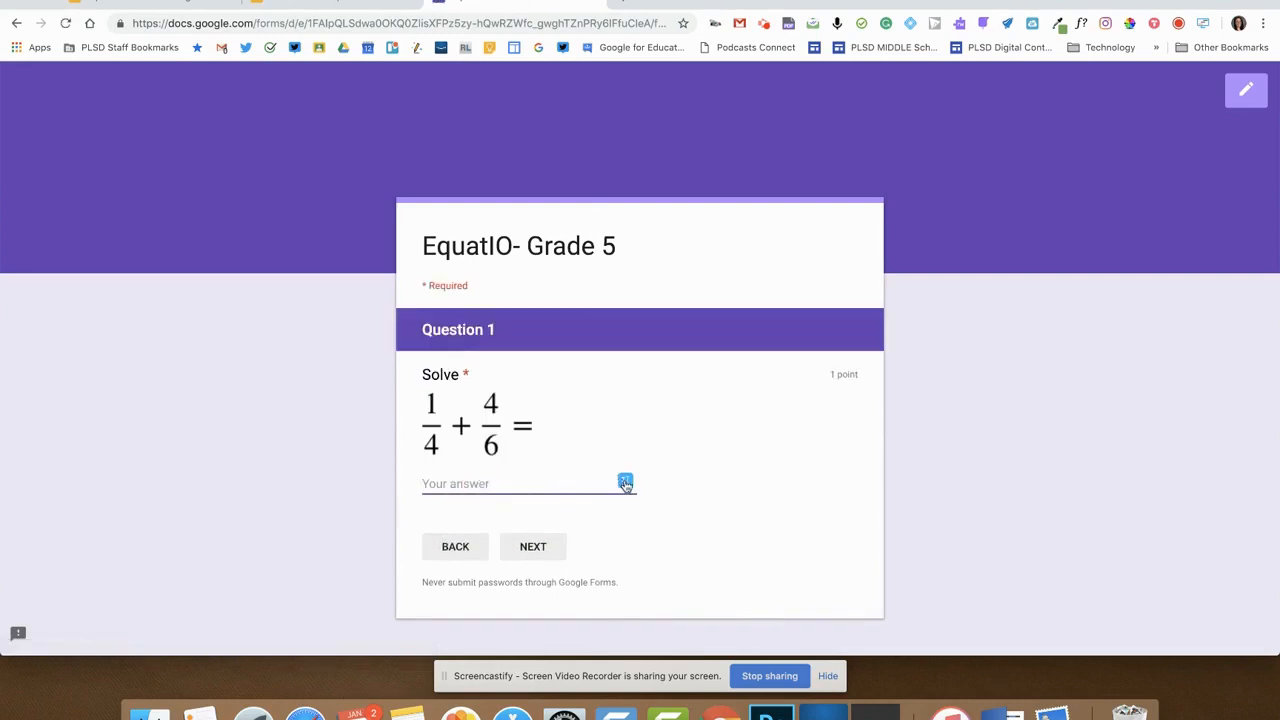
click(625, 483)
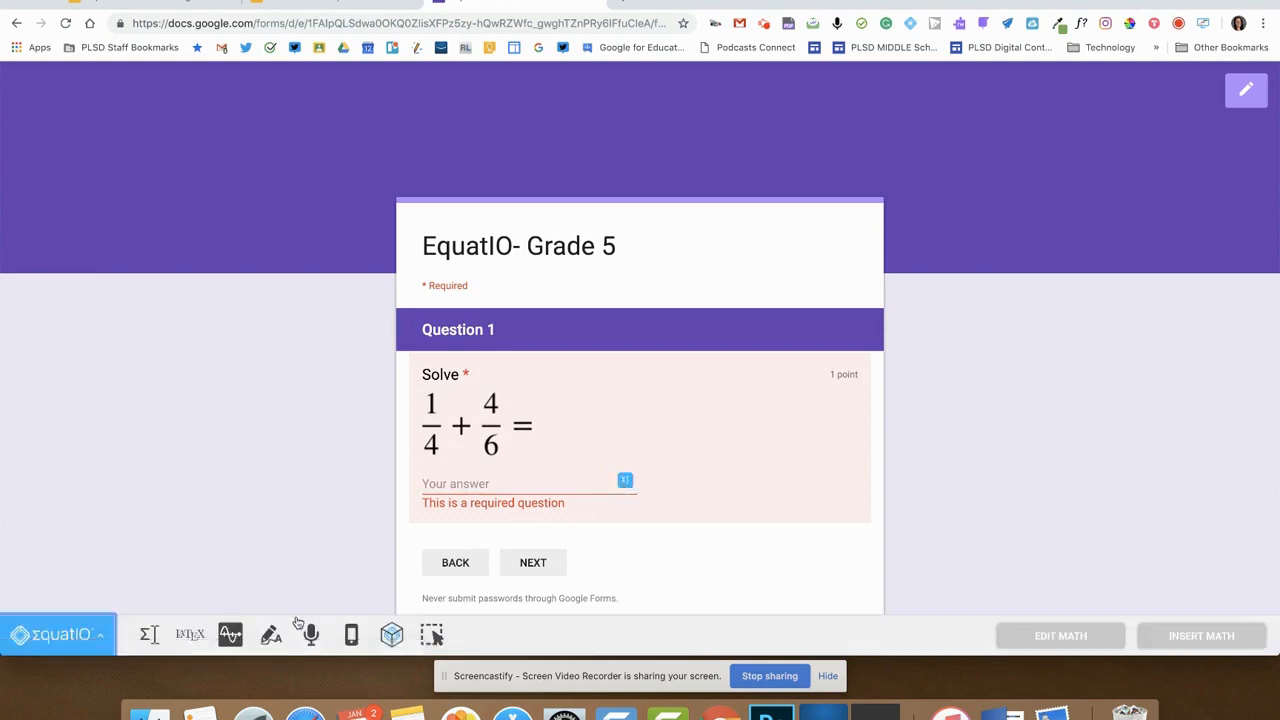
click(149, 634)
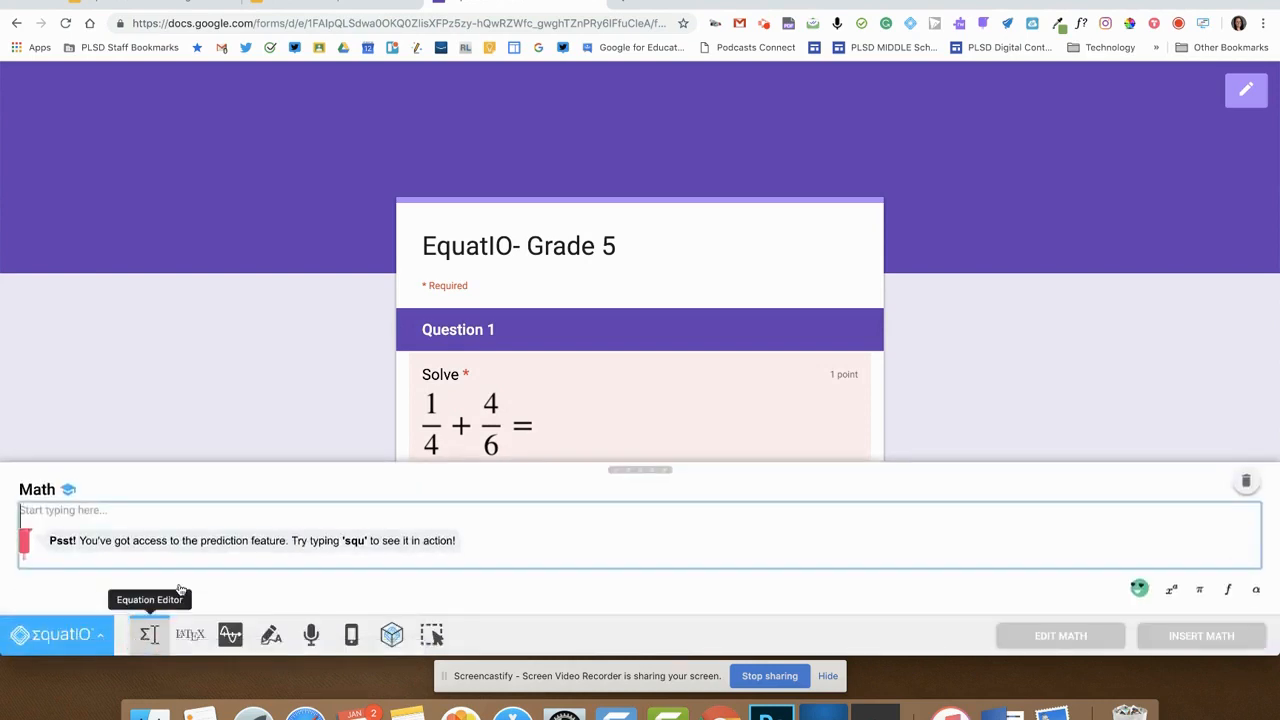
scroll(549, 393, down, 2)
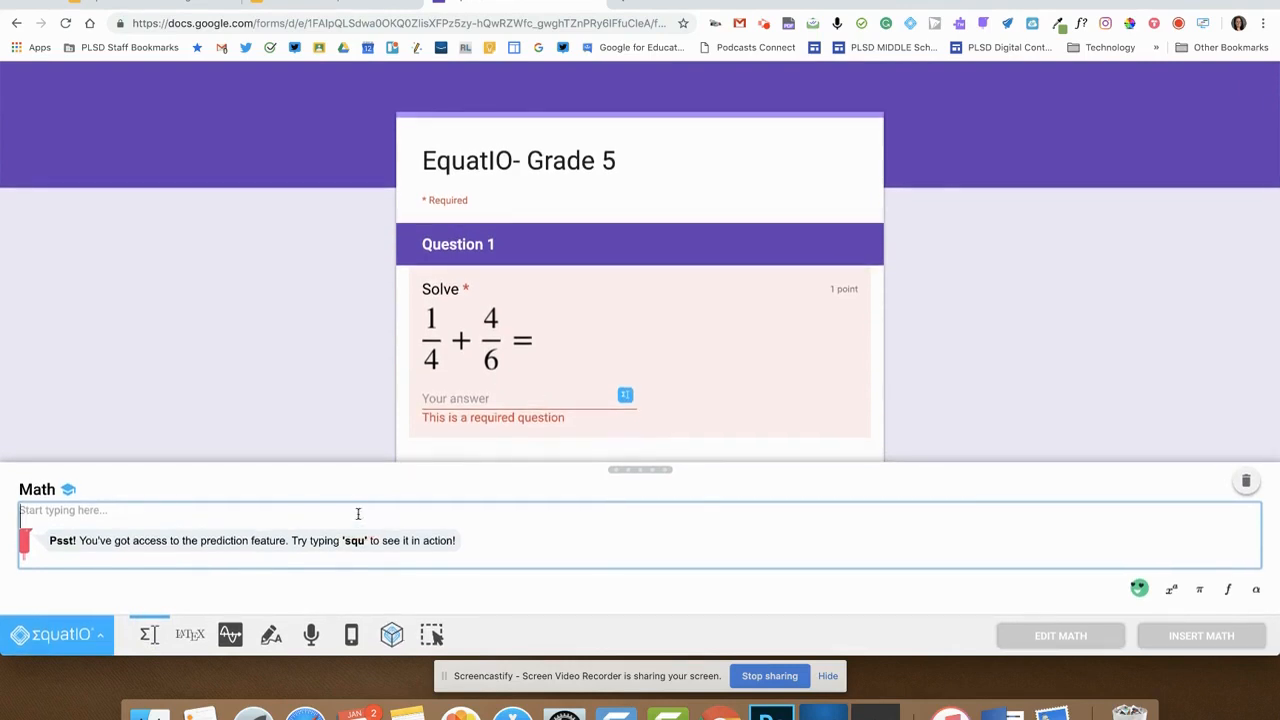
text(11/12)
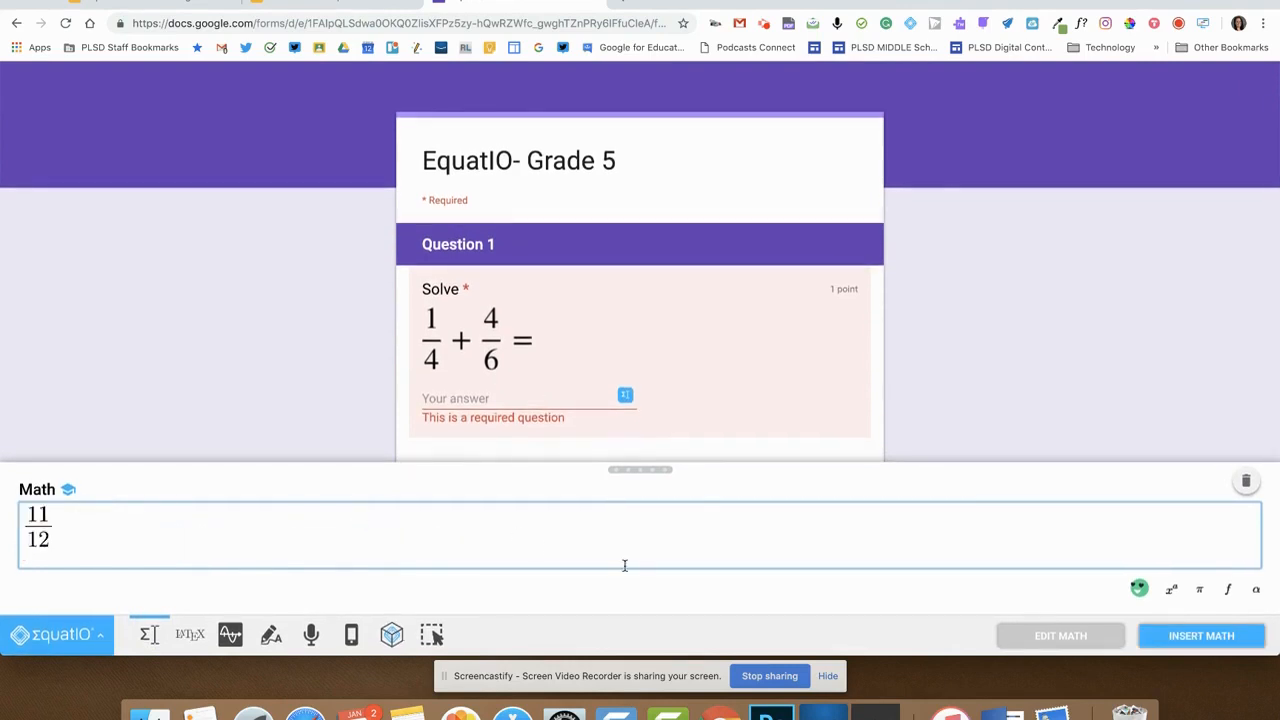
key(BackSpace)
key(BackSpace)
key(BackSpace)
key(BackSpace)
key(BackSpace)
- Insert 11/12 as the Question 1 answer using the predicted fraction template, and continue to Question 2
text(frac)
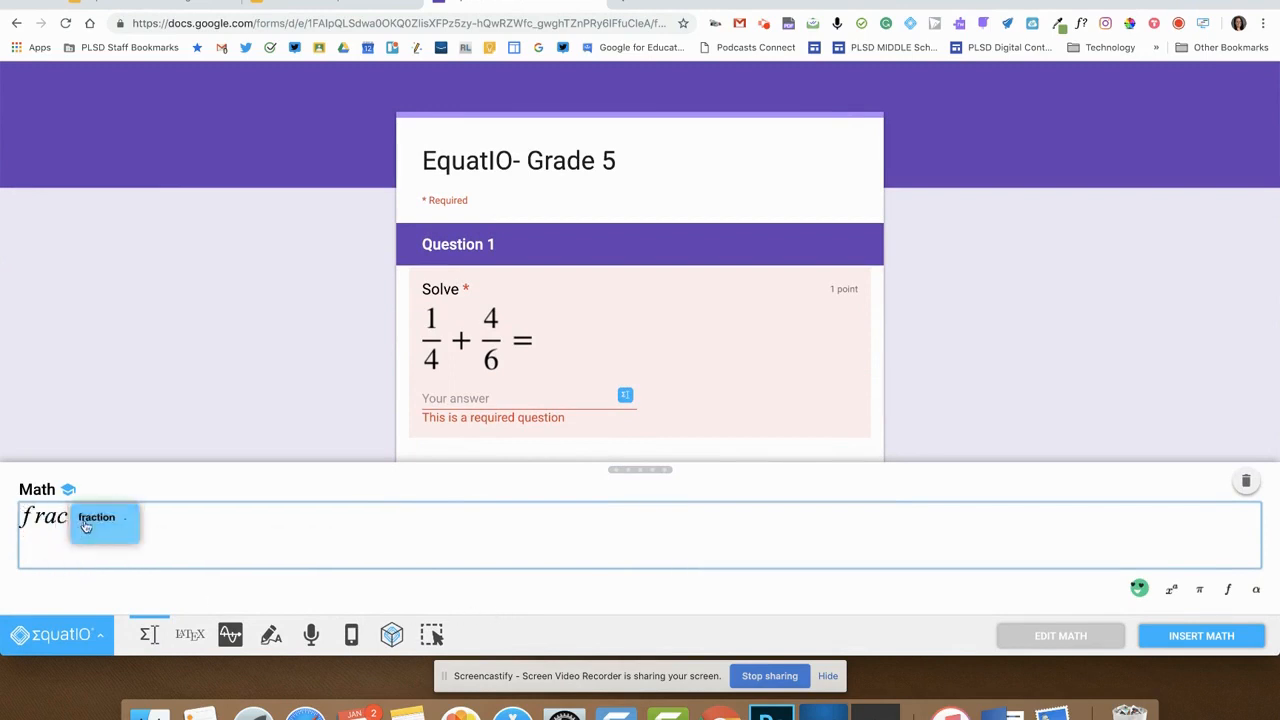
click(96, 520)
key(BackSpace)
text(11/12)
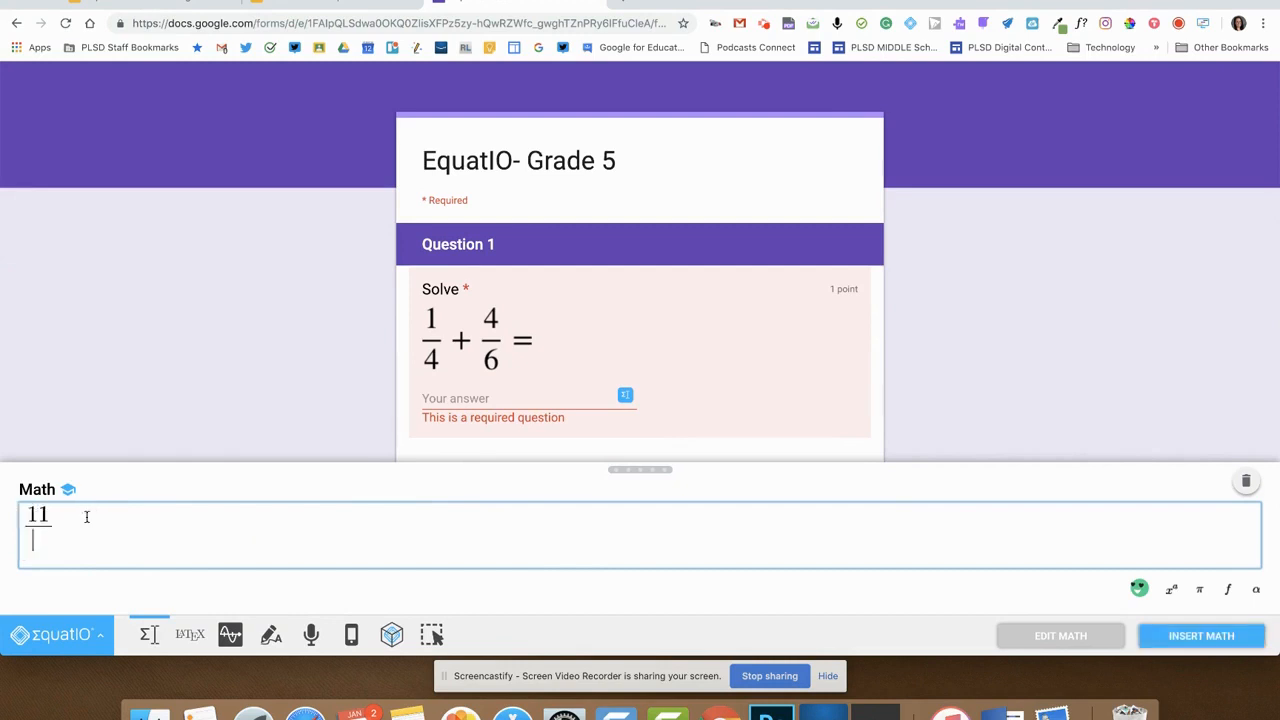
click(1193, 640)
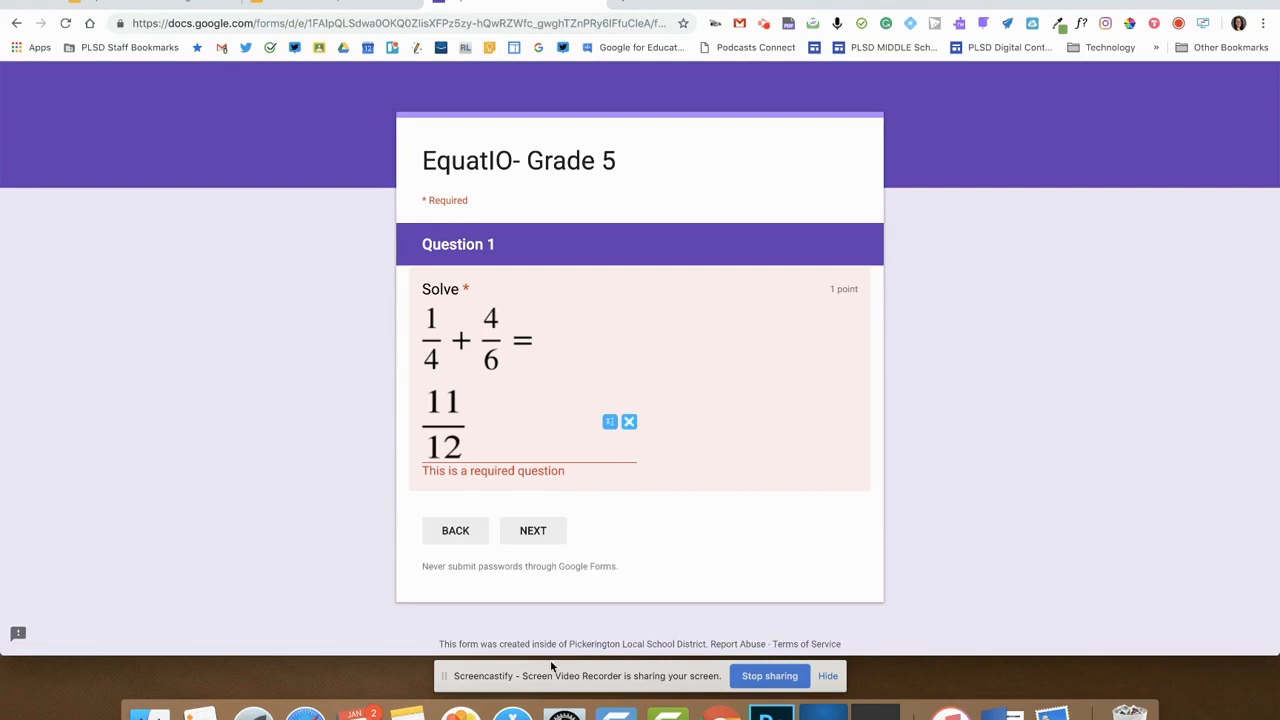
click(549, 531)
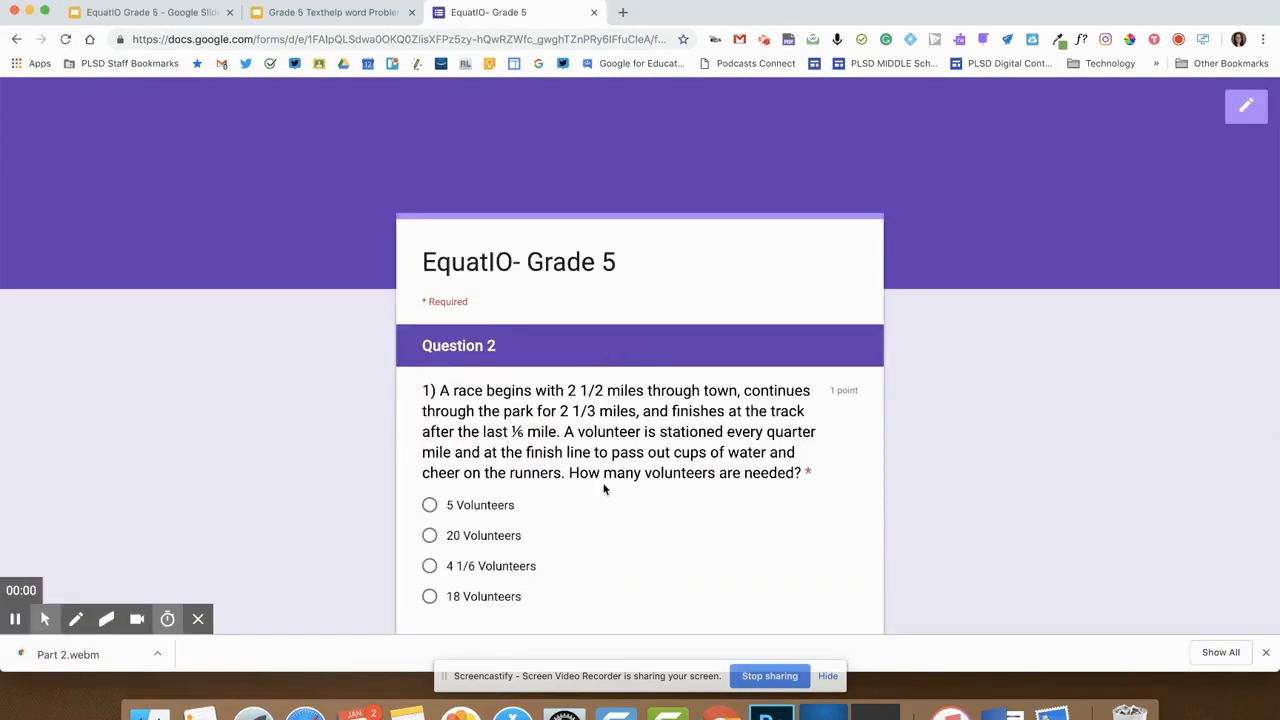
- Have Read&Write read the Question 2 race word problem aloud, and stop the playback
scroll(518, 502, down, 3)
scroll(518, 502, up, 2)
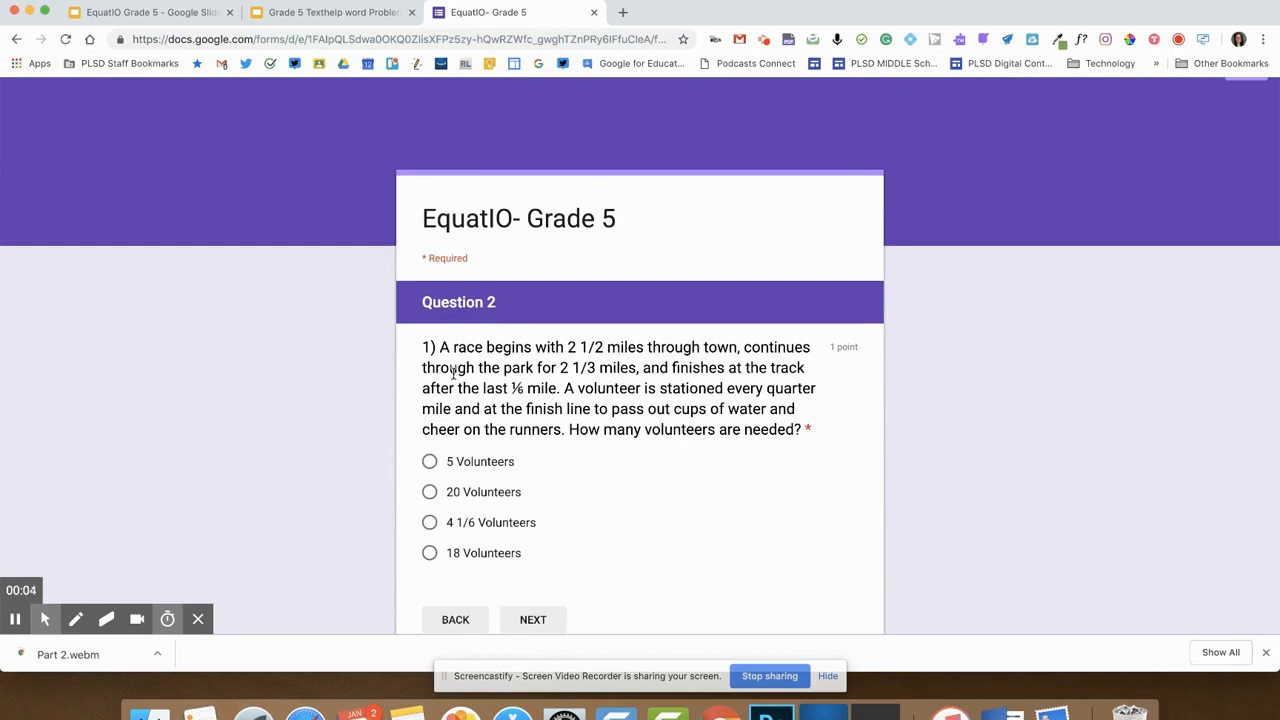
drag(441, 347, 802, 425)
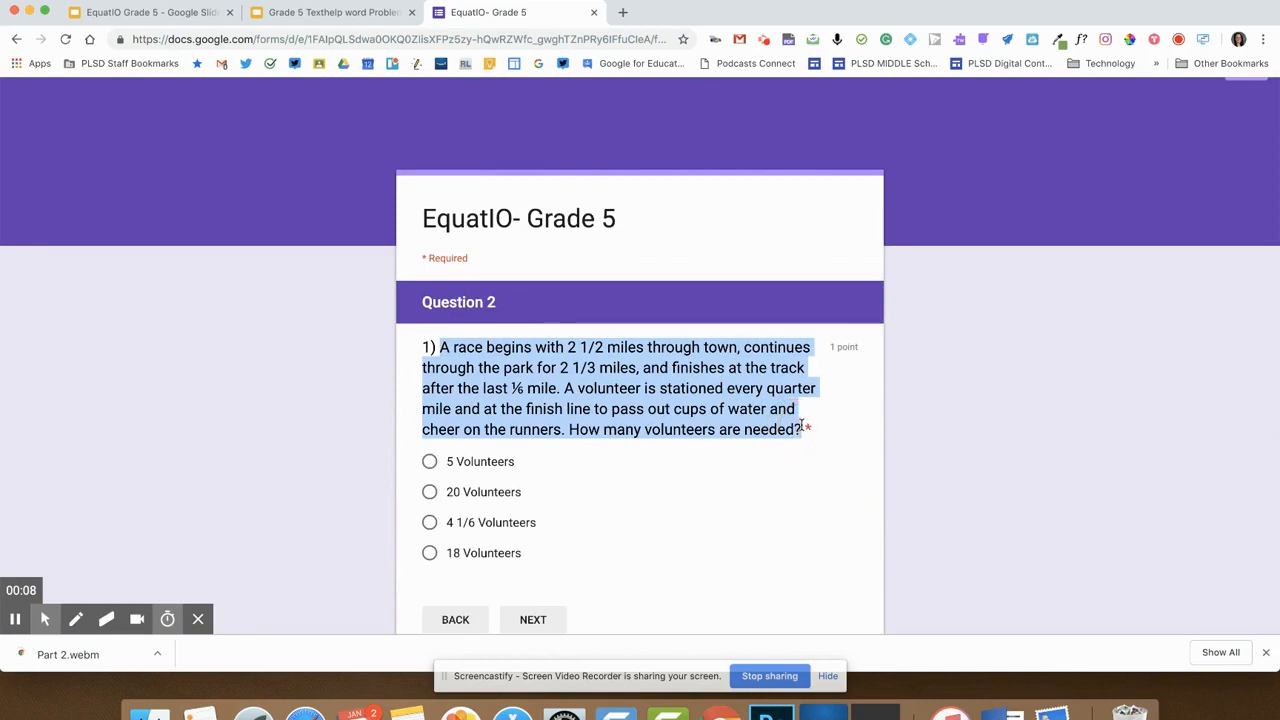
click(960, 42)
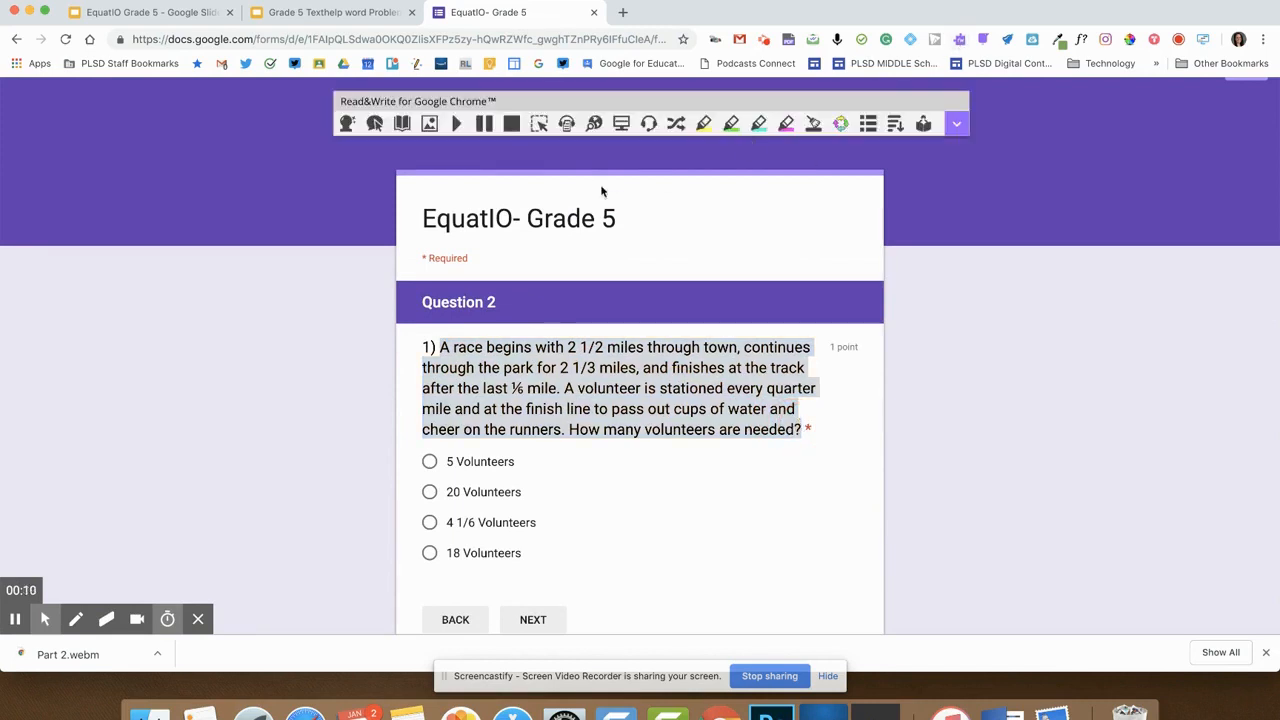
click(457, 123)
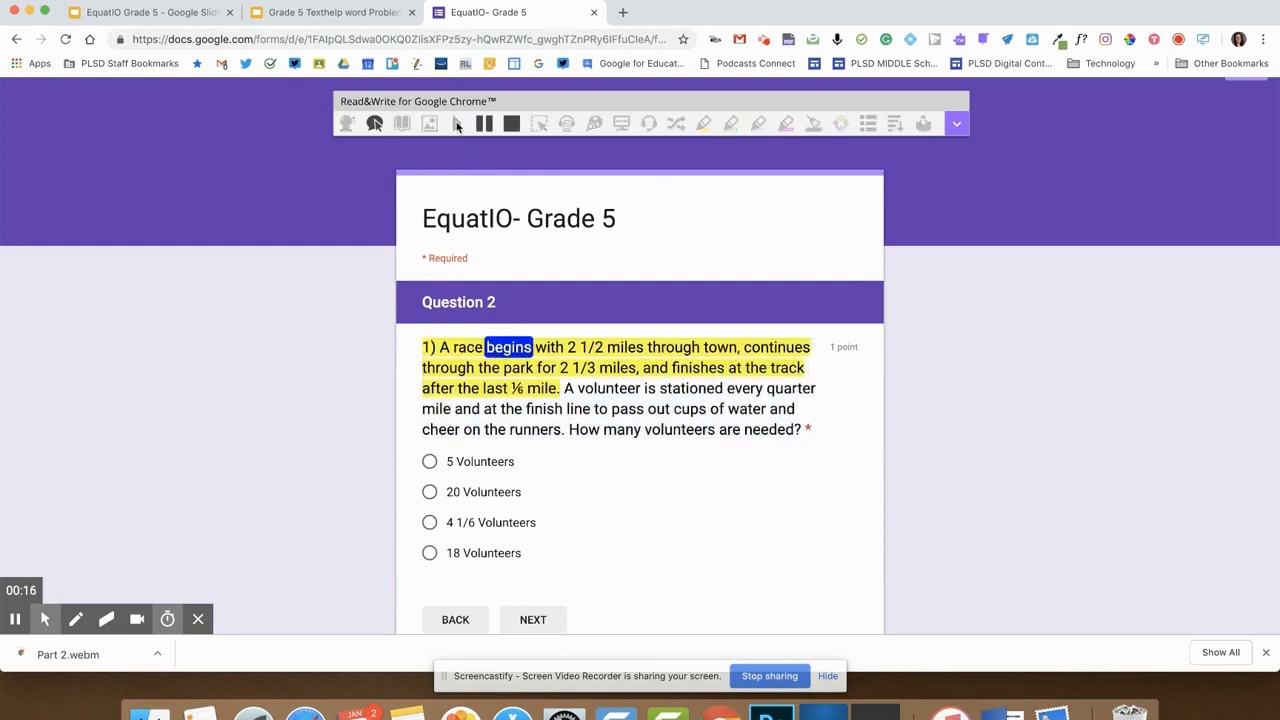
click(508, 128)
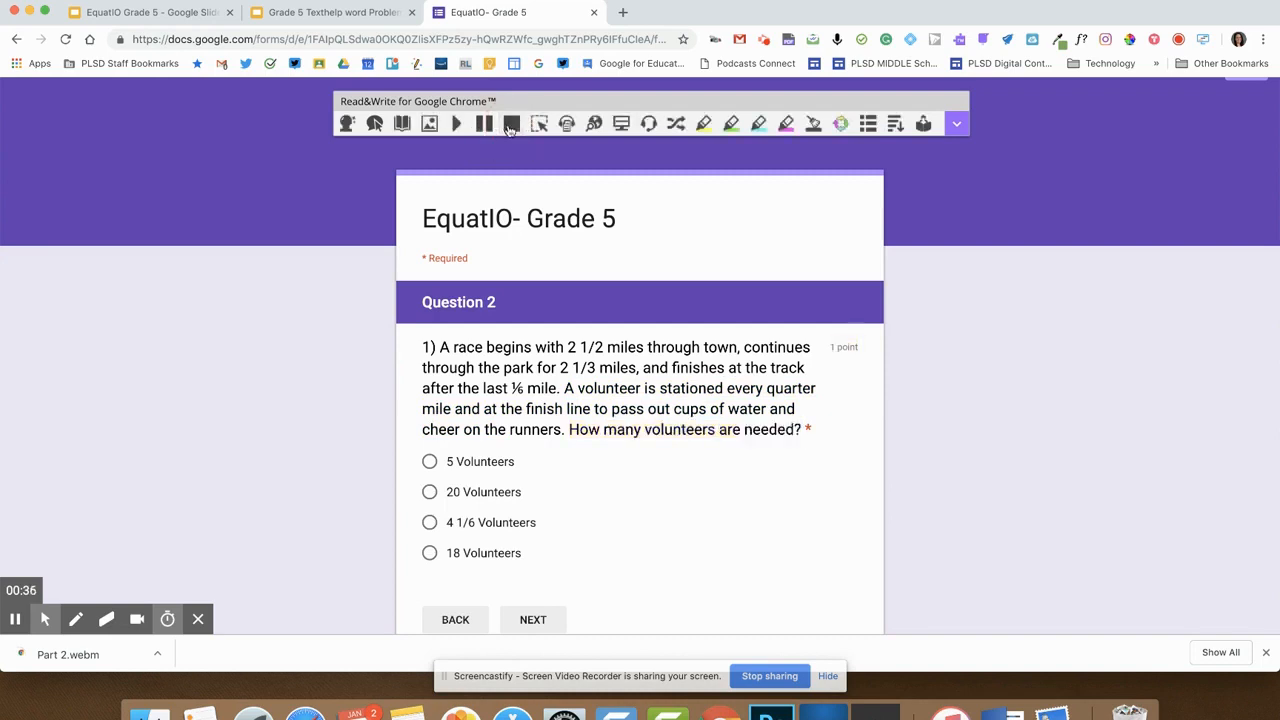
- Answer Question 2 with 5 Volunteers and continue to the next section
click(489, 466)
scroll(483, 500, down, 1)
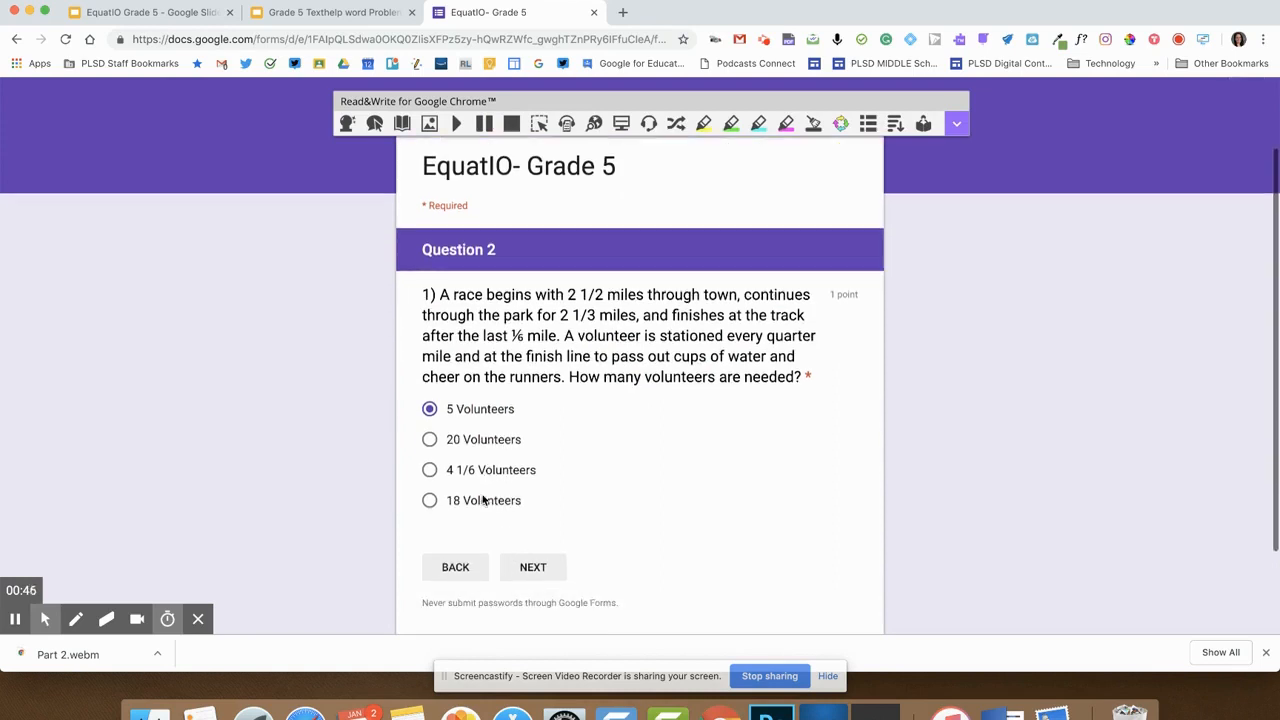
click(524, 566)
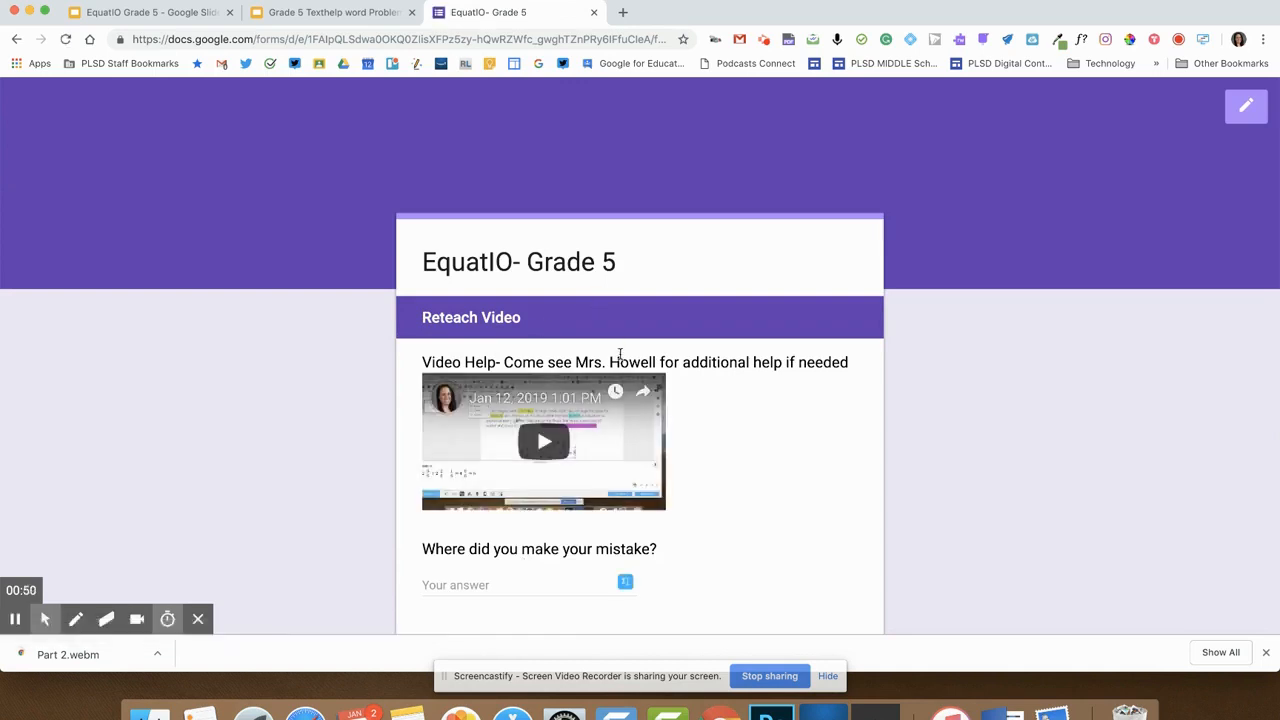
- Play the reteach video with the sound muted, try its captions, and skip ahead in it
scroll(590, 320, down, 3)
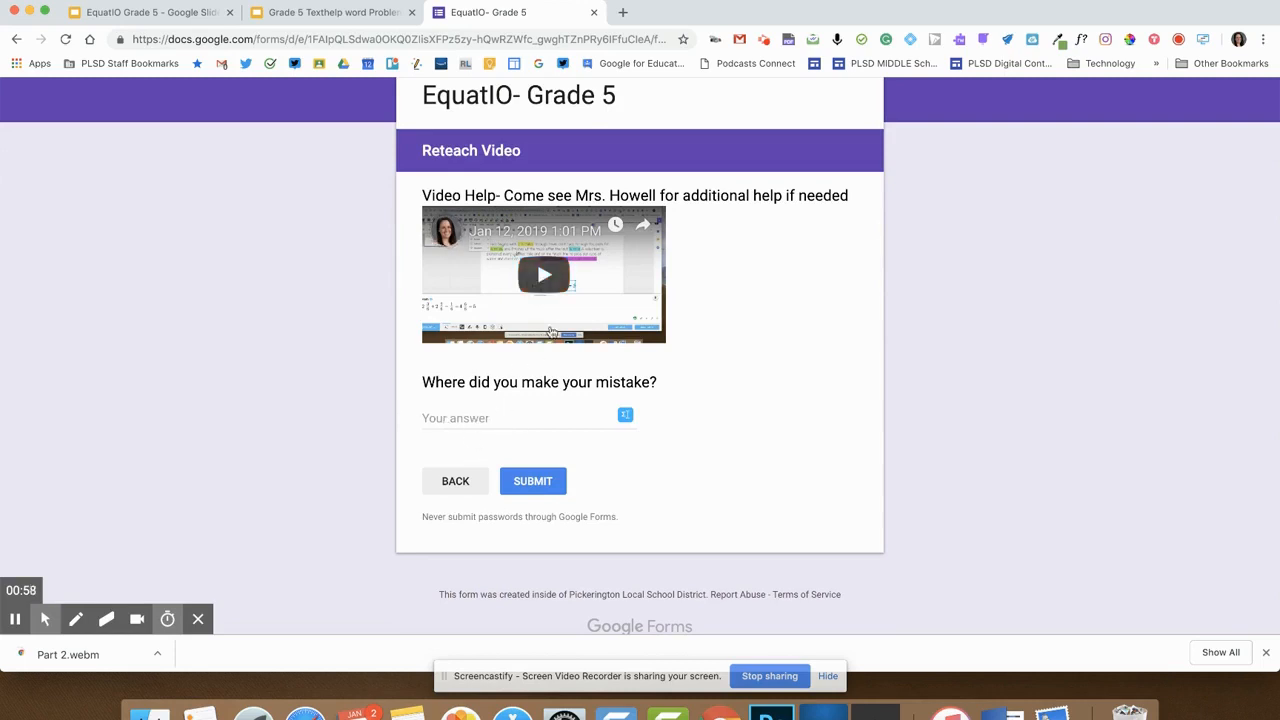
click(545, 280)
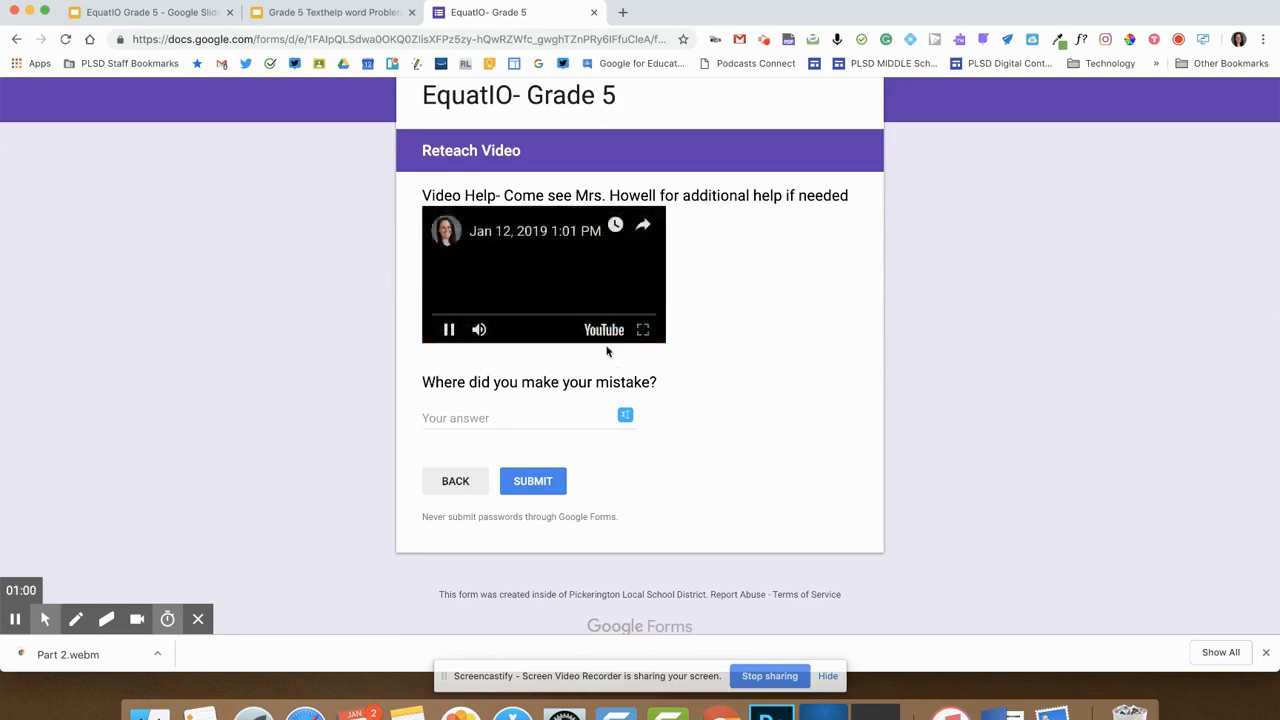
click(479, 329)
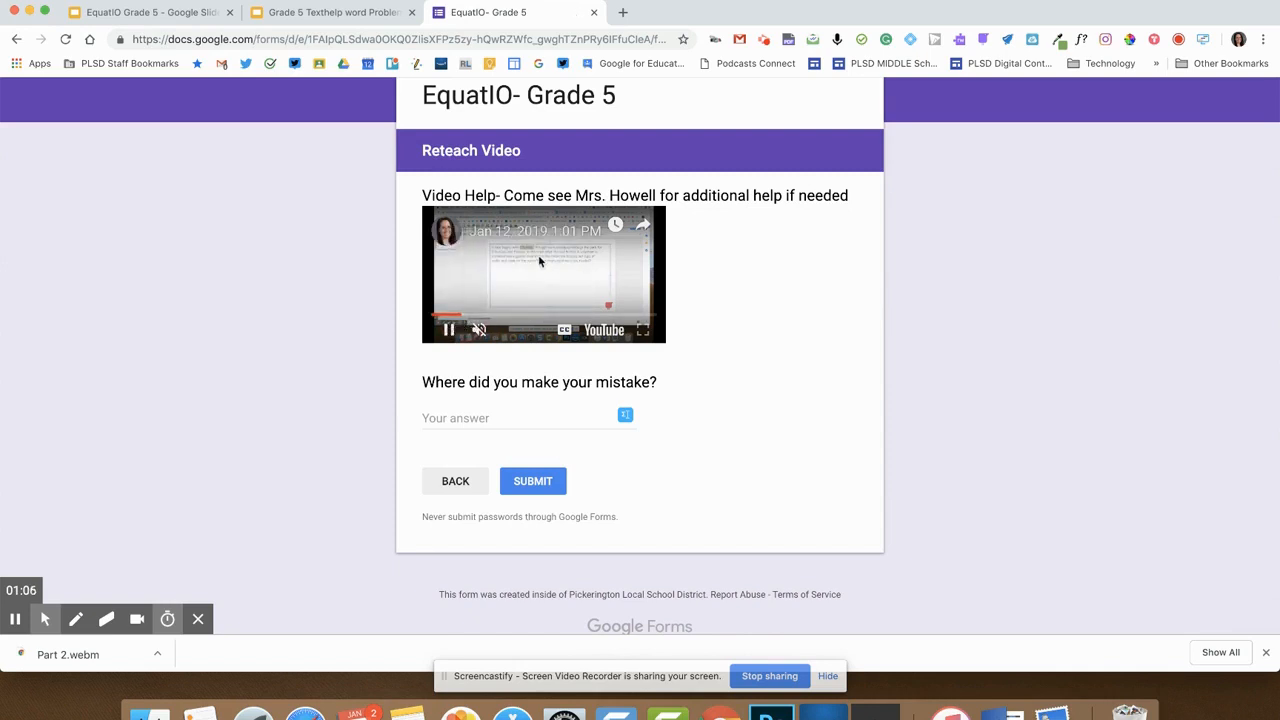
click(481, 329)
click(481, 329)
click(643, 331)
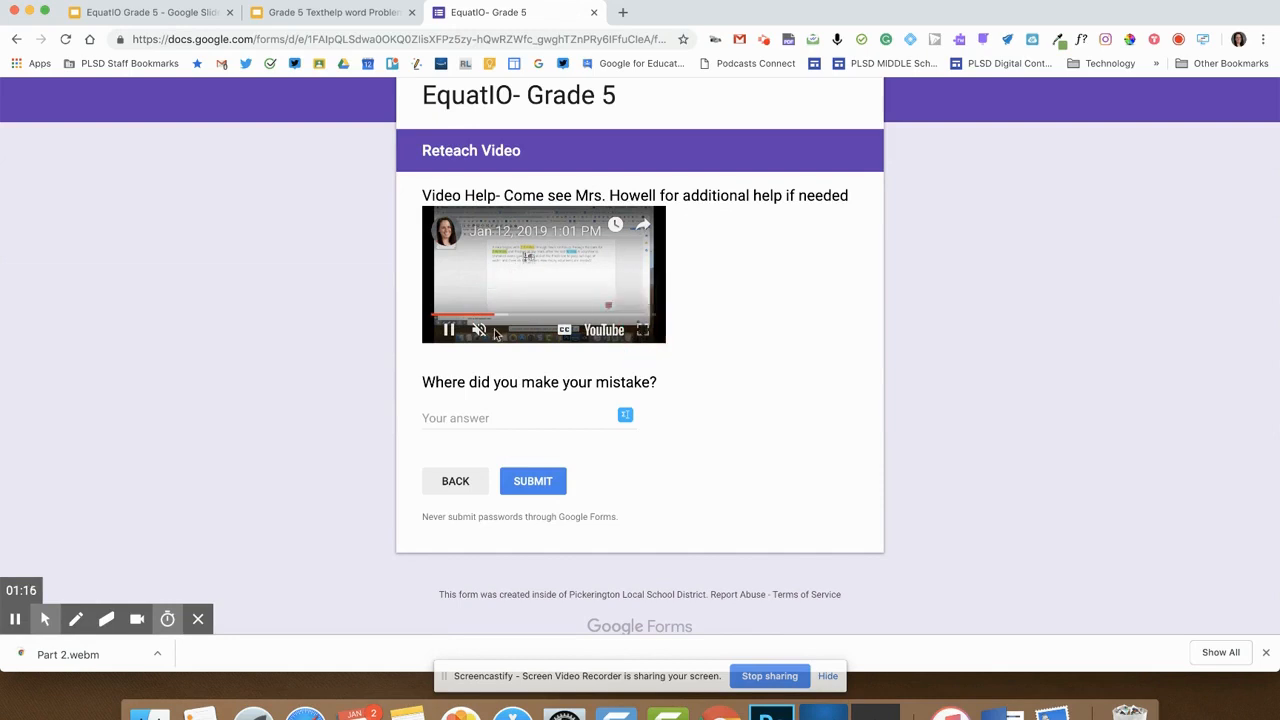
click(509, 318)
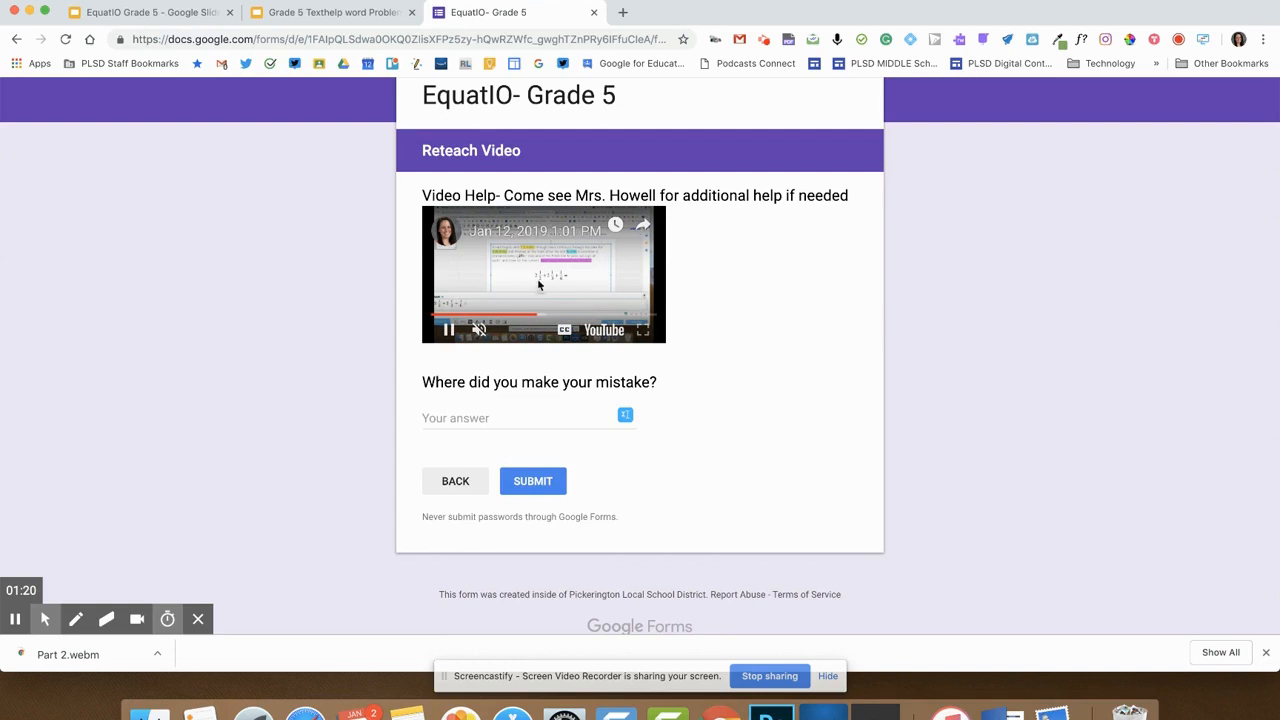
click(565, 330)
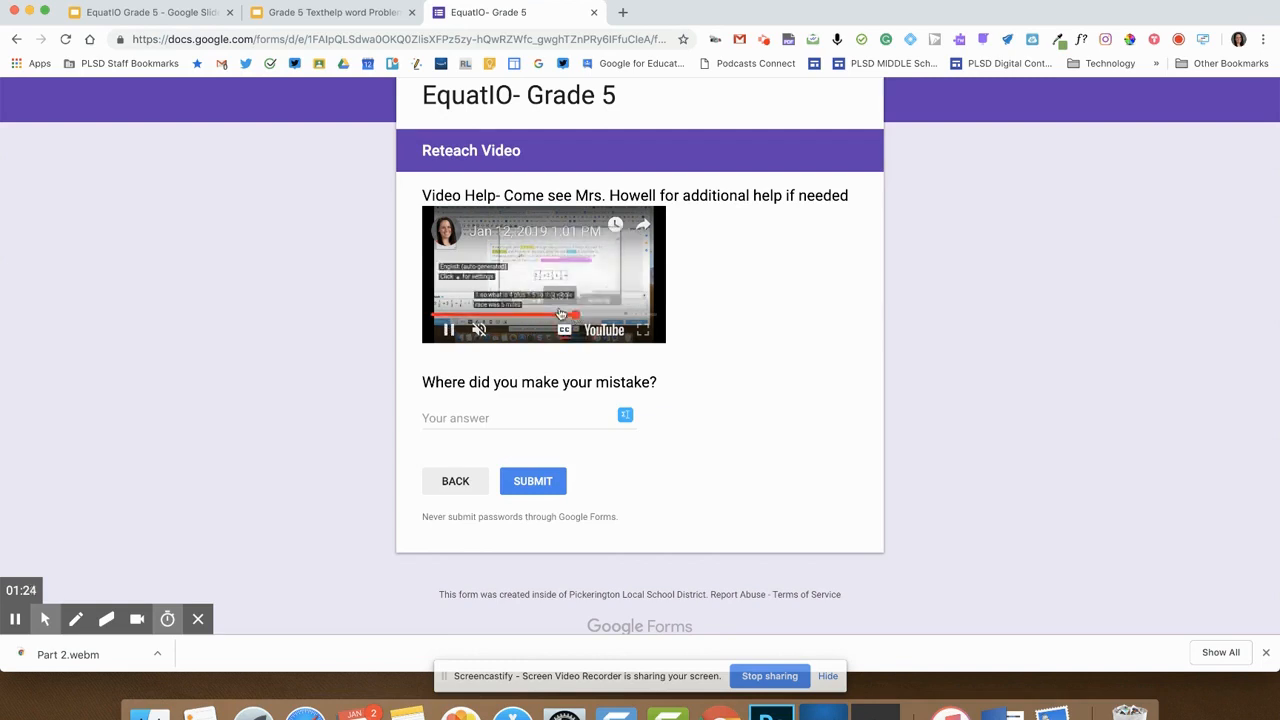
click(565, 335)
click(593, 315)
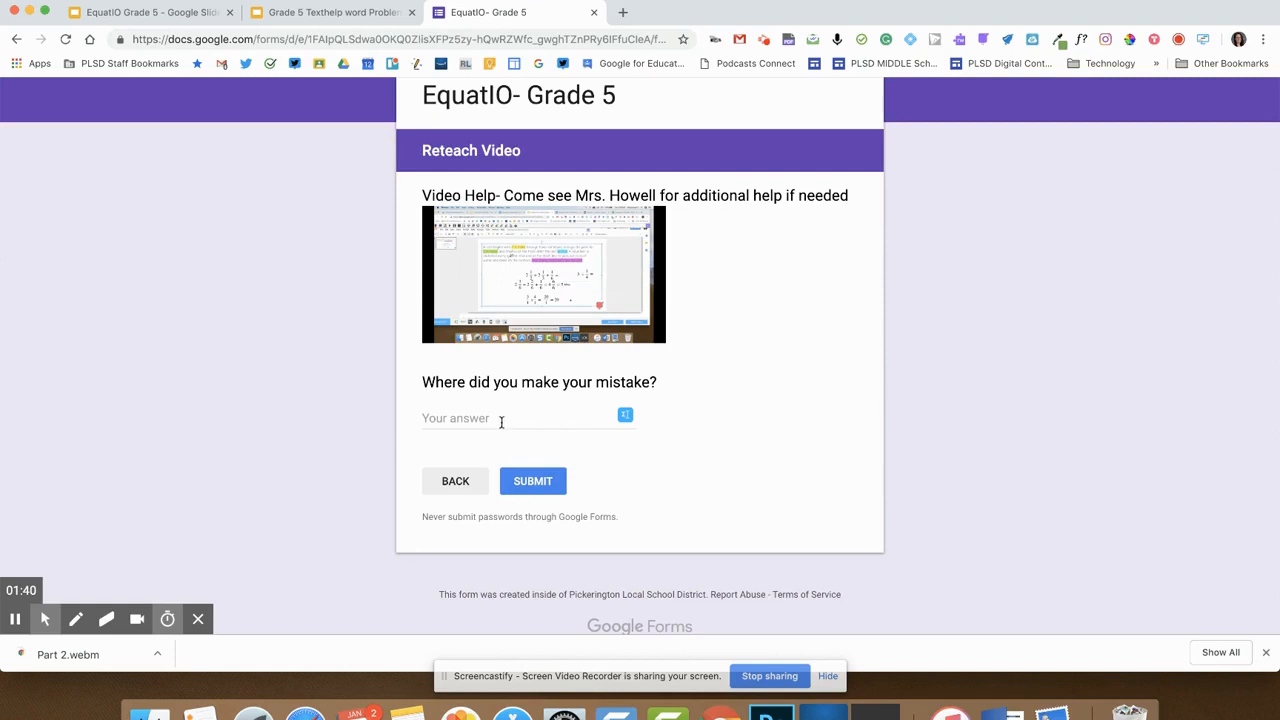
- Return to Question 2, change the answer to 20 Volunteers, and continue to the final section
click(457, 484)
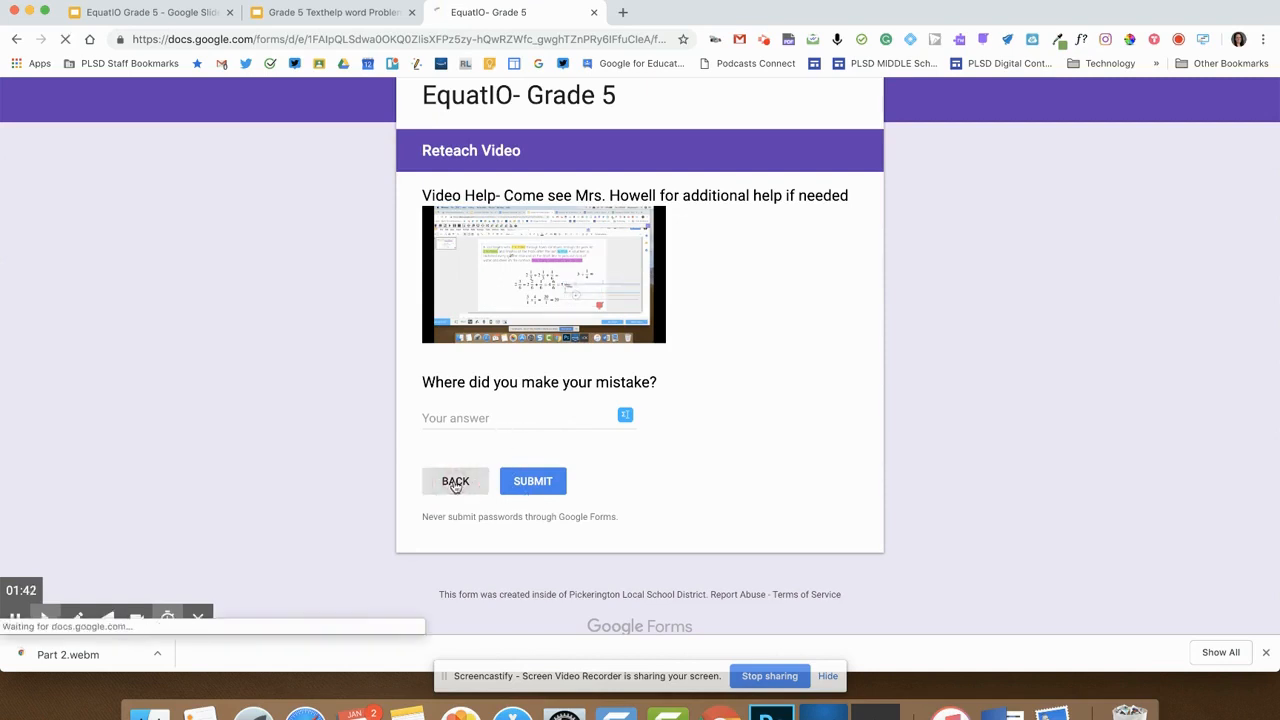
scroll(491, 589, down, 2)
click(474, 429)
click(535, 556)
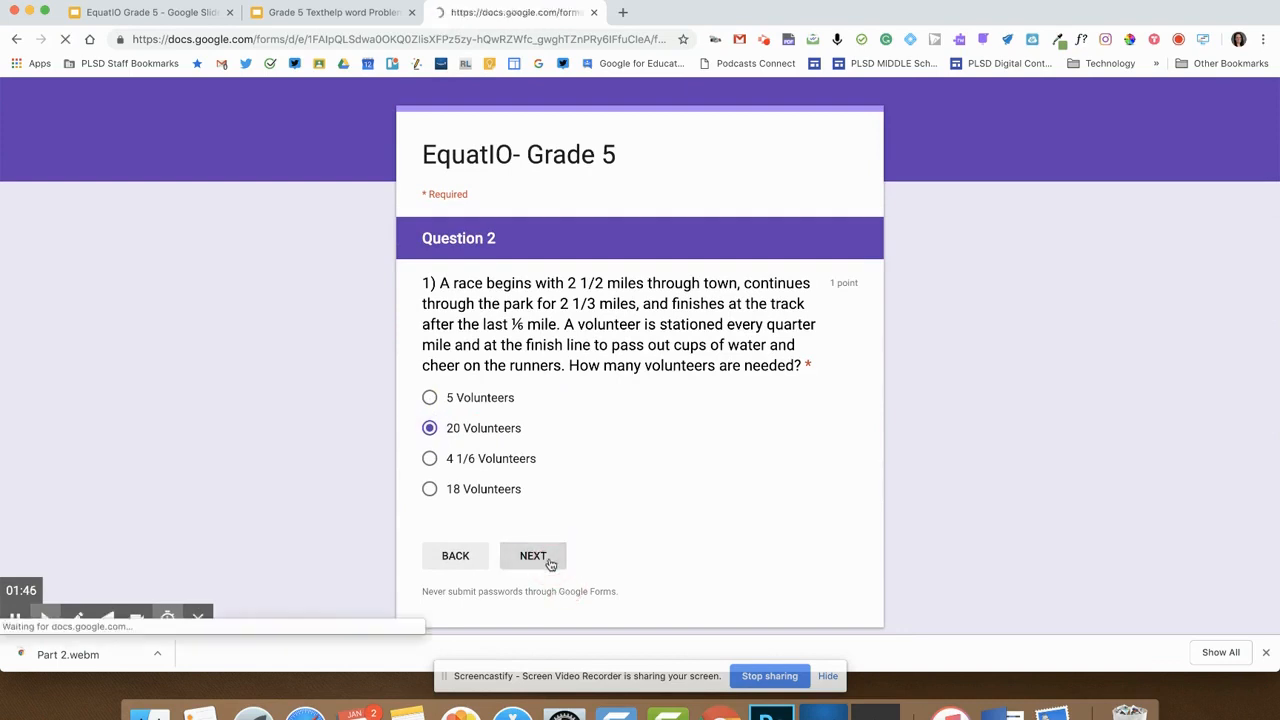
scroll(550, 565, down, 3)
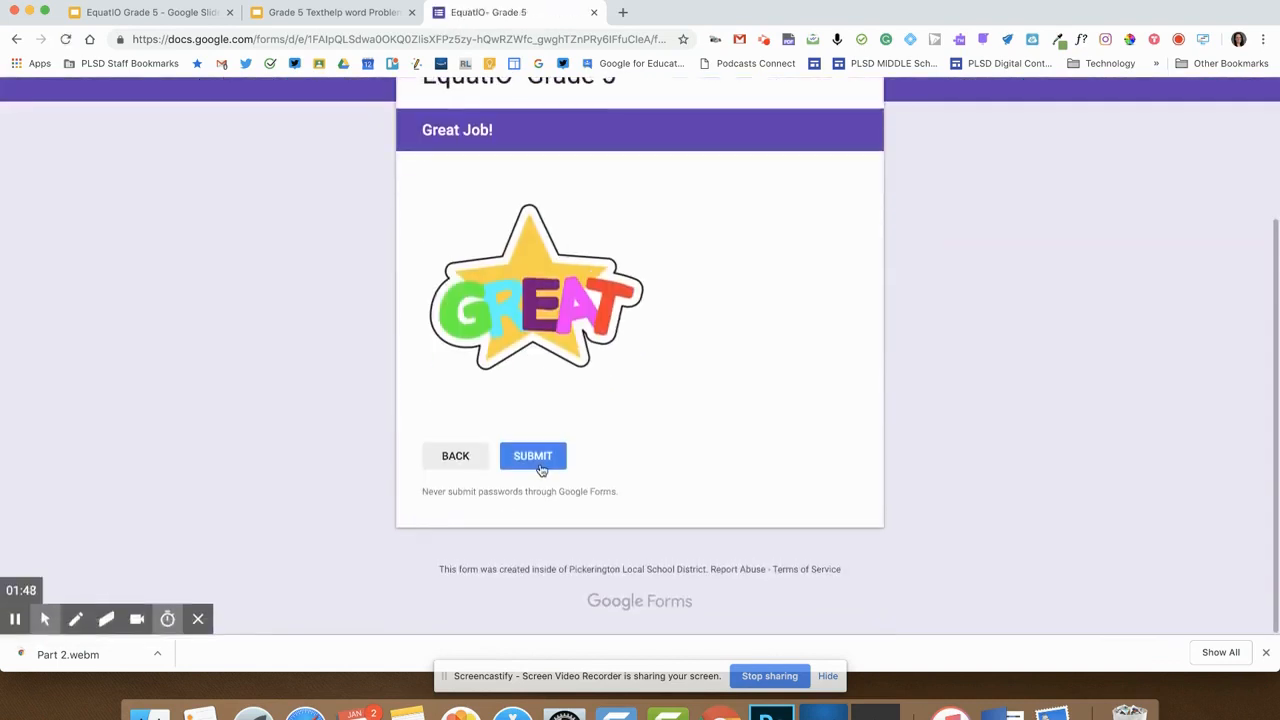